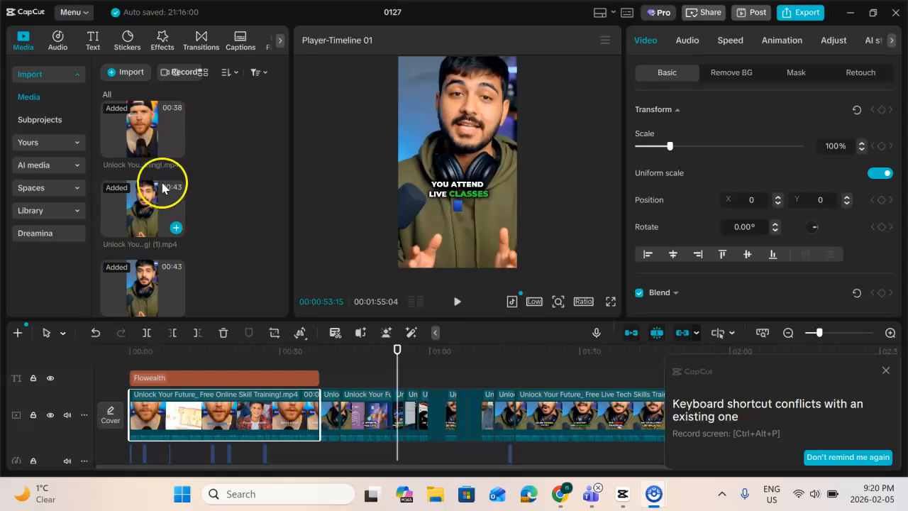
Insert the clip "Unlock Your Future_ Free Live Tech Skills Training! (1).mp4" from the imported media at the start of the timeline
{"action": "scroll", "coordinate": [133, 204], "scroll_direction": "down", "scroll_amount": 2}
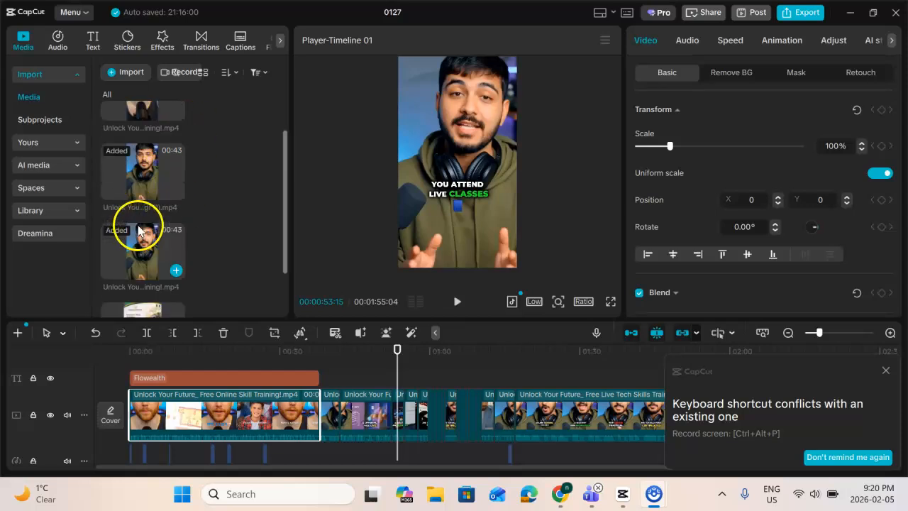
{"action": "scroll", "coordinate": [135, 213], "scroll_direction": "up", "scroll_amount": 3}
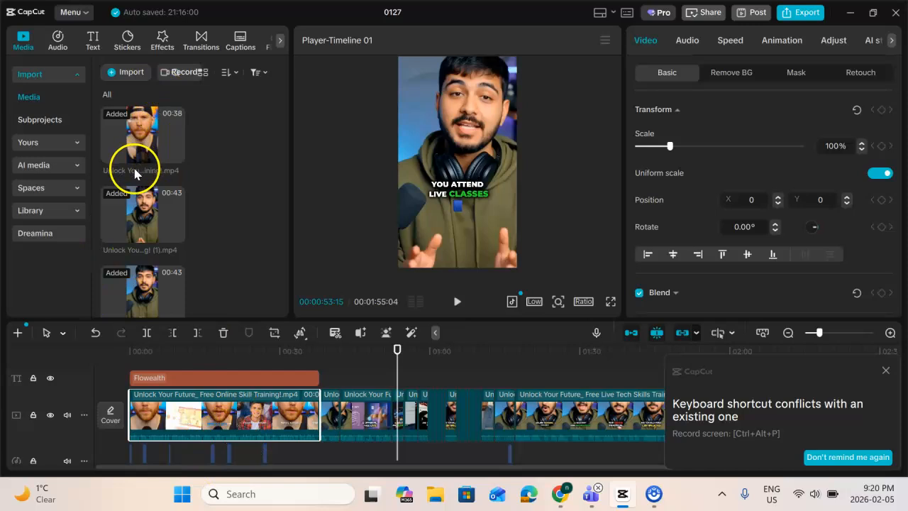
{"action": "left_click_drag", "start_coordinate": [141, 213], "coordinate": [108, 415]}
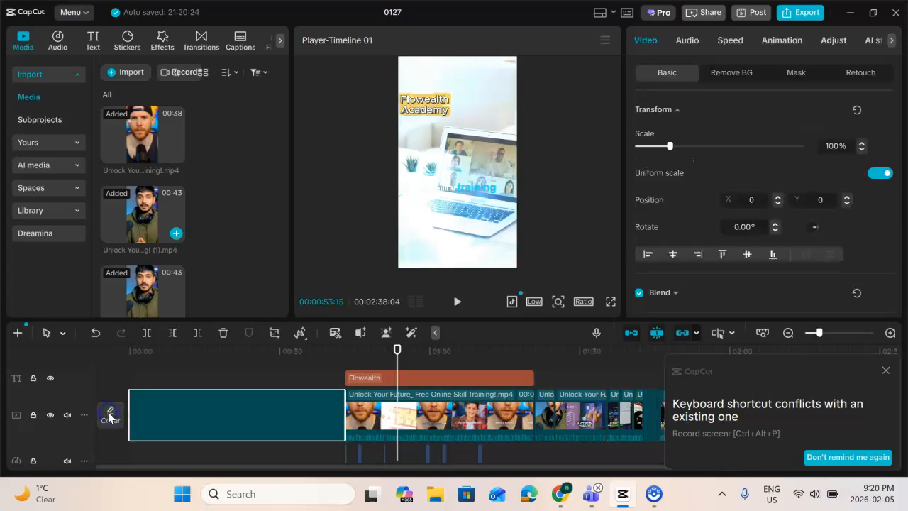
{"action": "left_click", "coordinate": [110, 414]}
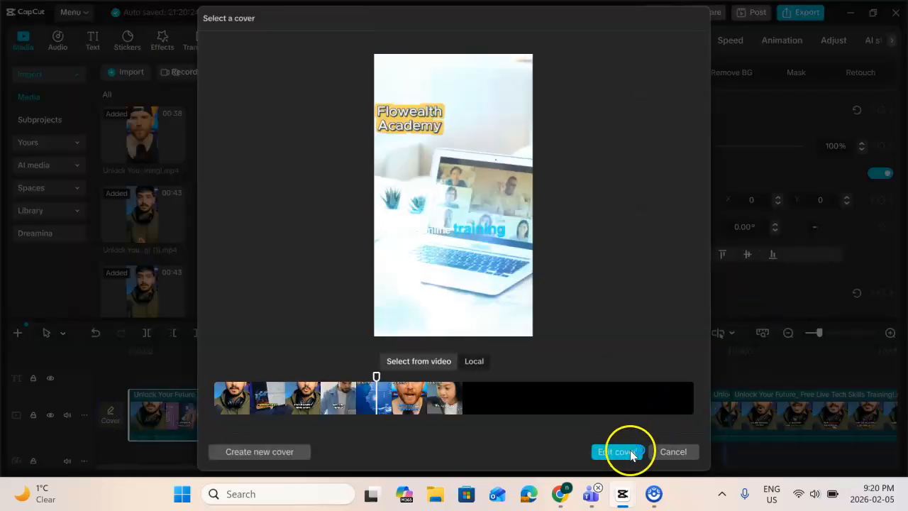
{"action": "left_click", "coordinate": [673, 452]}
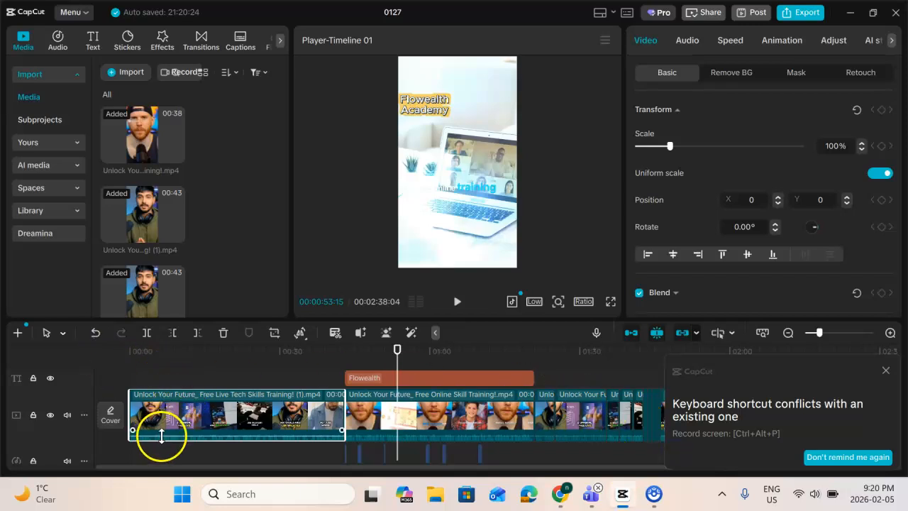
{"action": "left_click", "coordinate": [232, 418]}
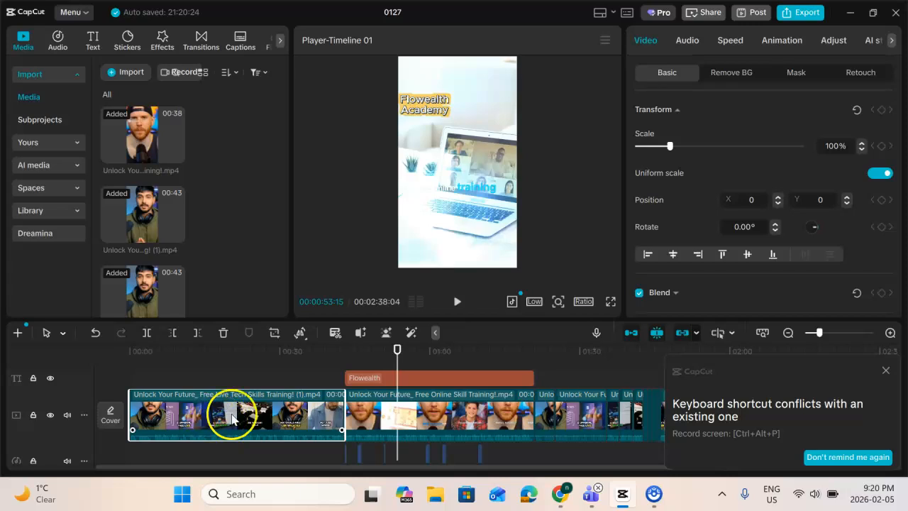
{"action": "left_click", "coordinate": [374, 417]}
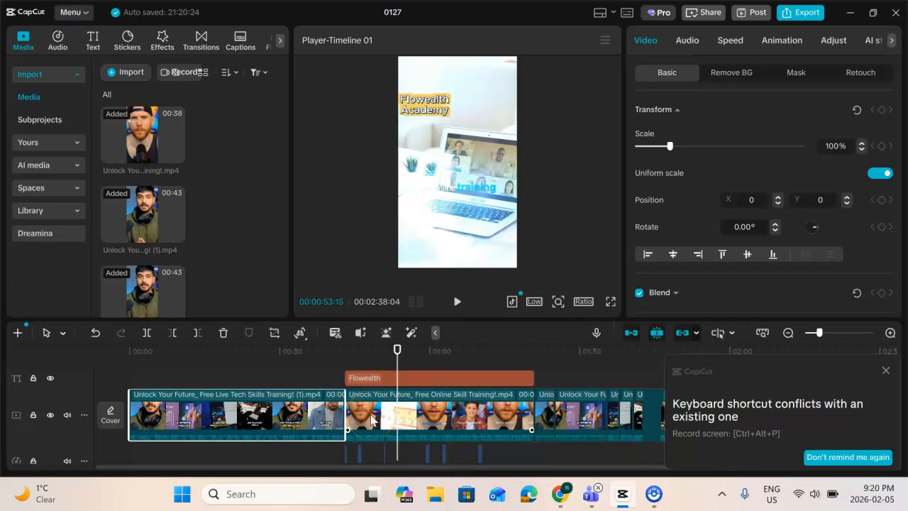
{"action": "key", "text": "ctrl+a"}
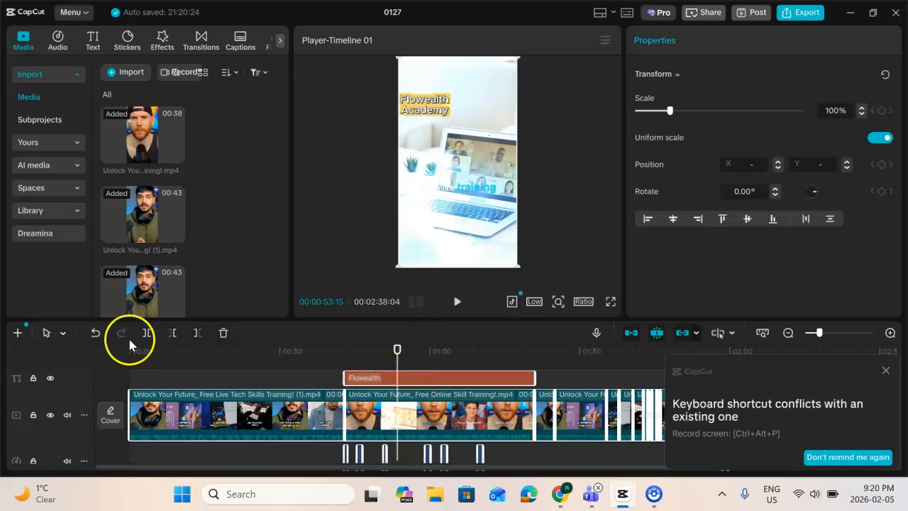
{"action": "left_click", "coordinate": [385, 374]}
{"action": "key", "text": "Delete"}
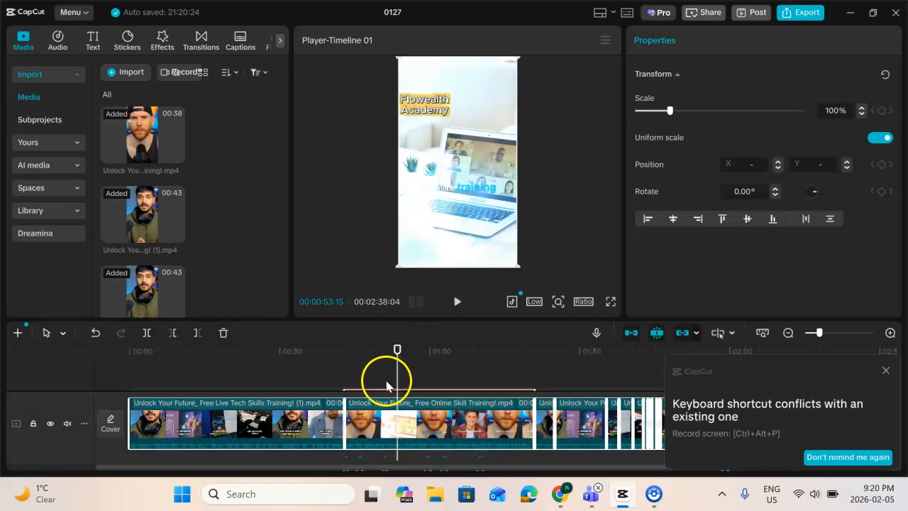
Dismiss the keyboard shortcut conflict notification and open the transcript for the whole timeline with no clip selected
{"action": "left_click", "coordinate": [886, 371]}
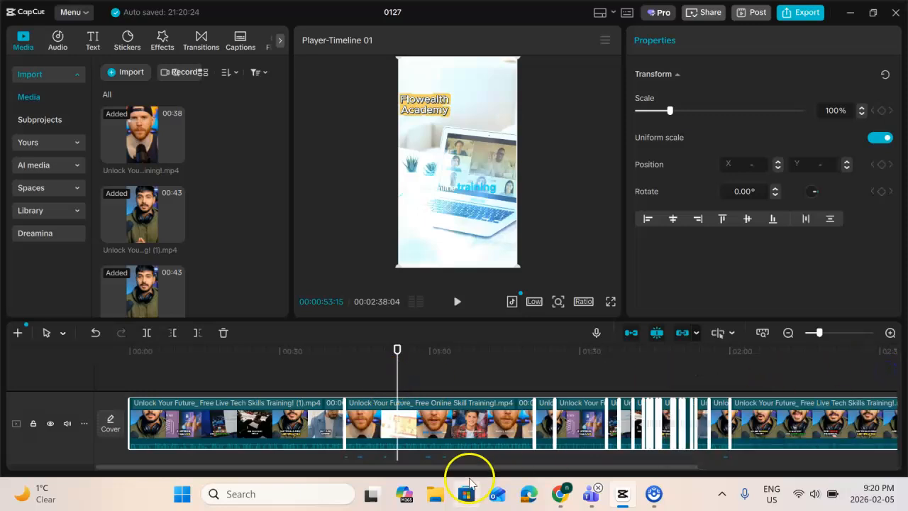
{"action": "scroll", "coordinate": [440, 427], "scroll_direction": "down", "scroll_amount": 5}
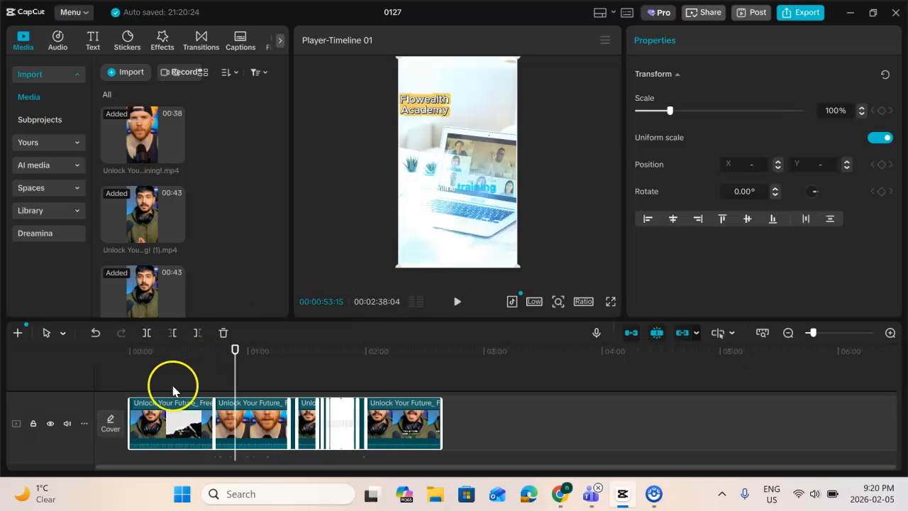
{"action": "left_click", "coordinate": [64, 333]}
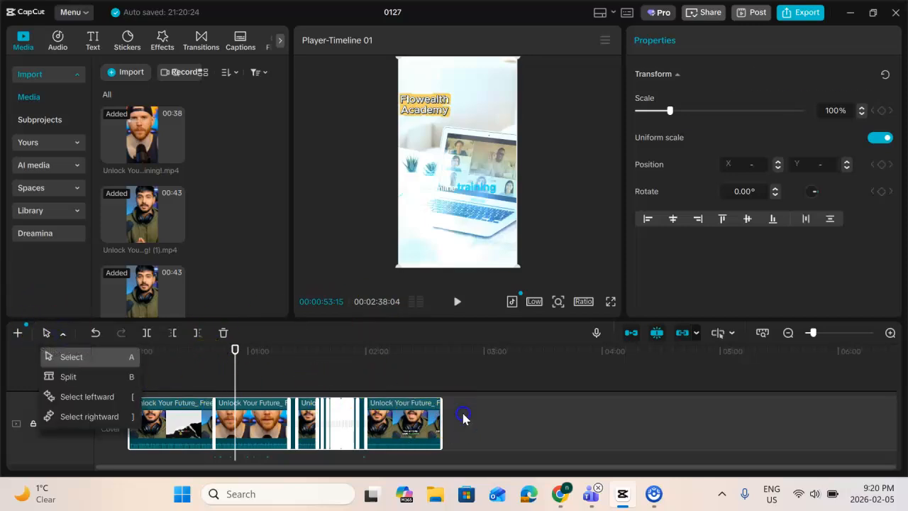
{"action": "left_click", "coordinate": [461, 418]}
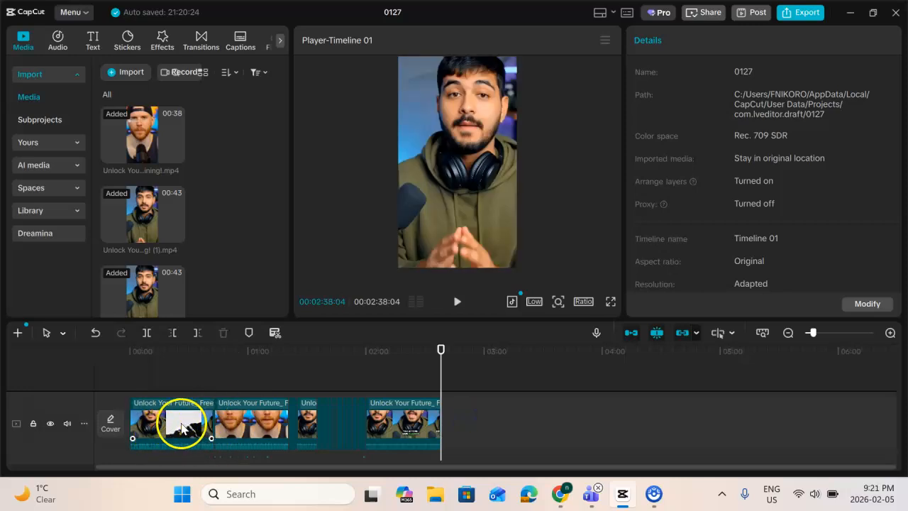
{"action": "left_click", "coordinate": [274, 333]}
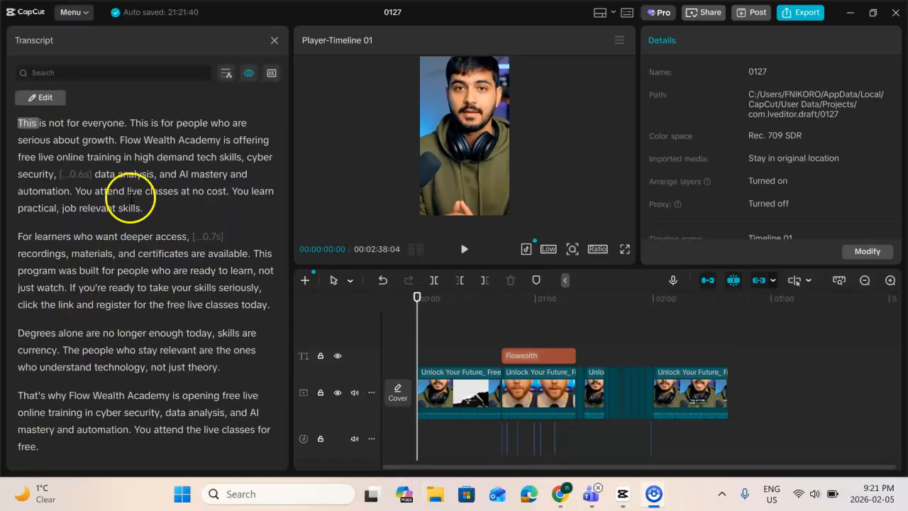
Review the generated transcript and check it for filler words with the first clip selected
{"action": "scroll", "coordinate": [101, 263], "scroll_direction": "down", "scroll_amount": 10}
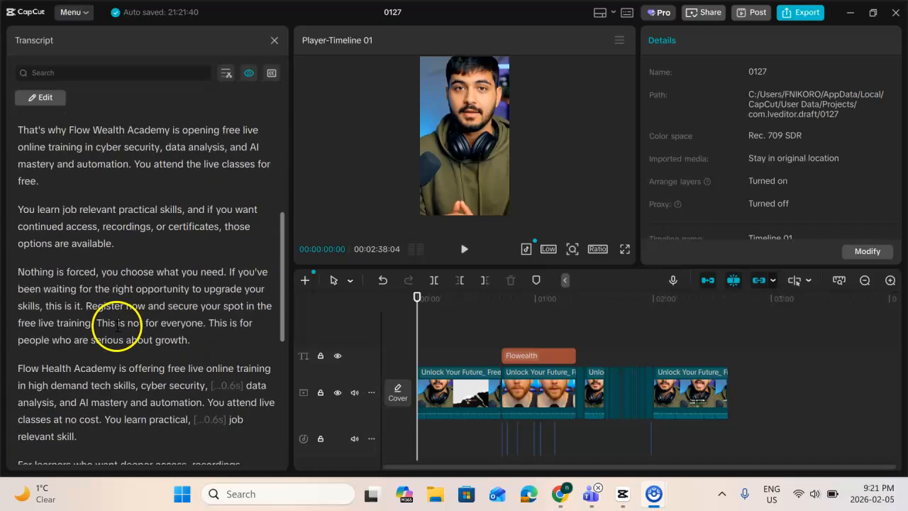
{"action": "scroll", "coordinate": [121, 342], "scroll_direction": "up", "scroll_amount": 8}
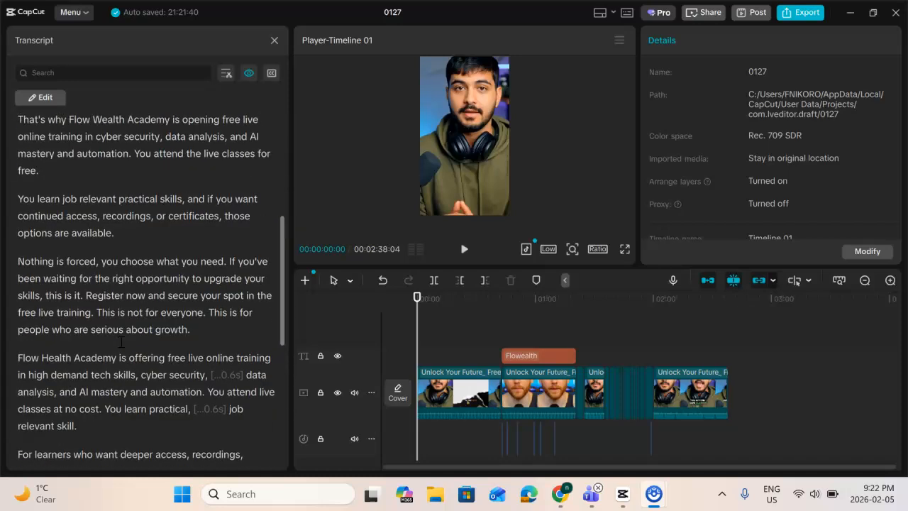
{"action": "scroll", "coordinate": [122, 342], "scroll_direction": "up", "scroll_amount": 1}
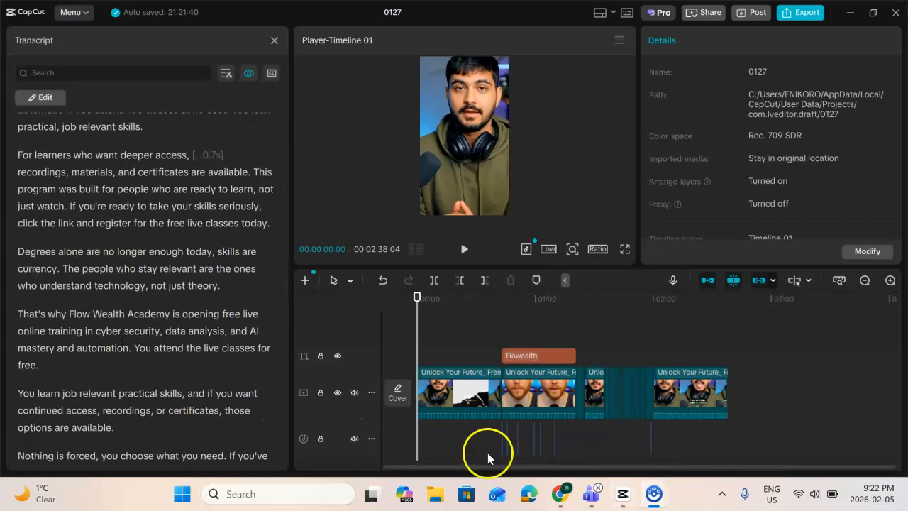
{"action": "scroll", "coordinate": [142, 268], "scroll_direction": "up", "scroll_amount": 3}
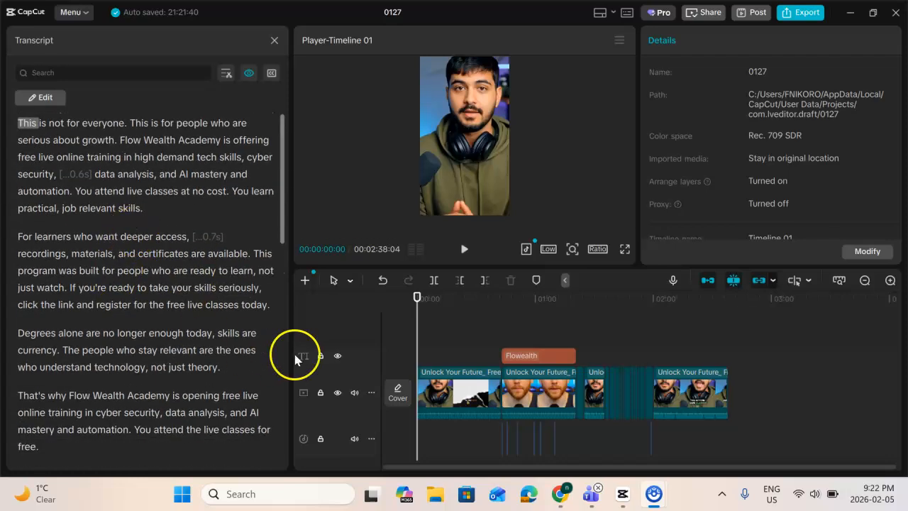
{"action": "left_click", "coordinate": [469, 398]}
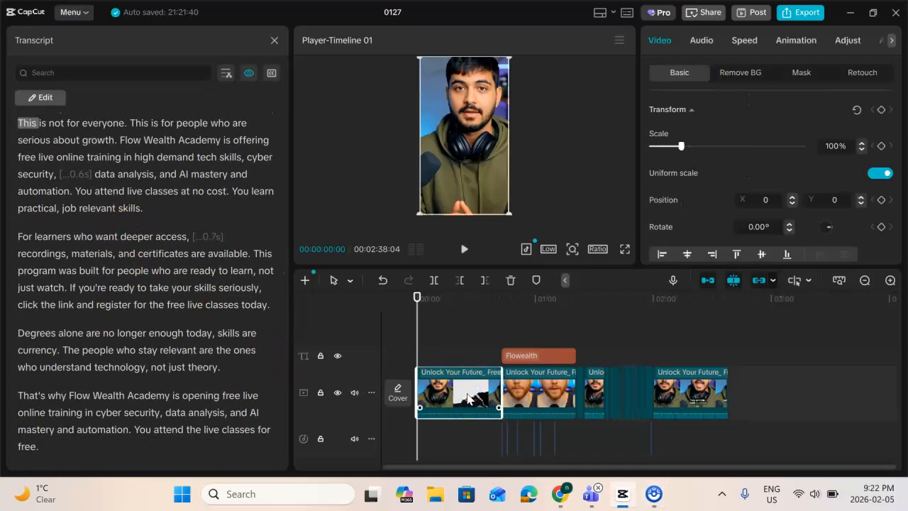
{"action": "left_click", "coordinate": [227, 73]}
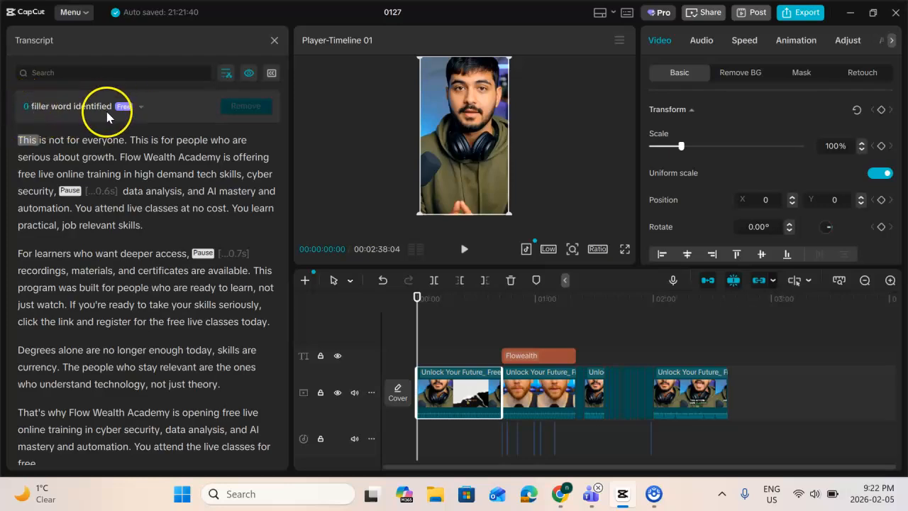
Repeat the filler-word check with the second clip and with the last clip on the timeline selected
{"action": "left_click", "coordinate": [535, 387]}
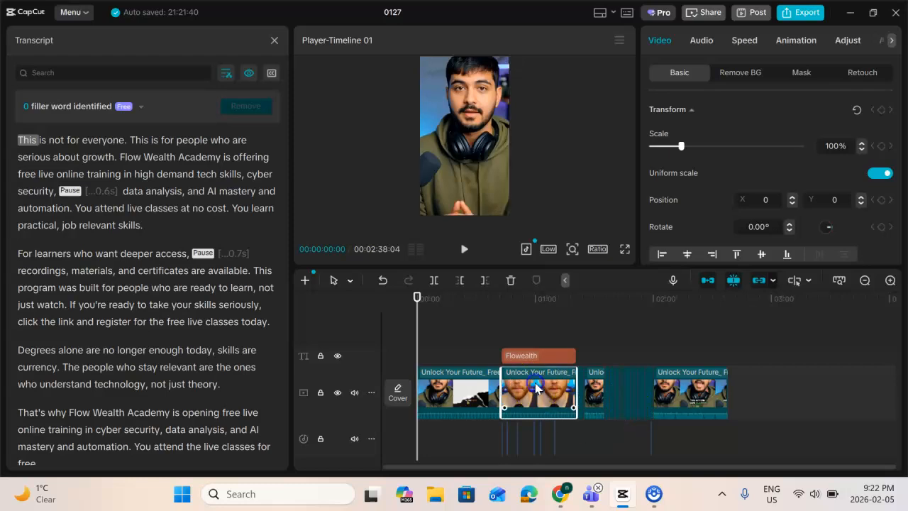
{"action": "left_click", "coordinate": [226, 73]}
{"action": "left_click", "coordinate": [225, 74]}
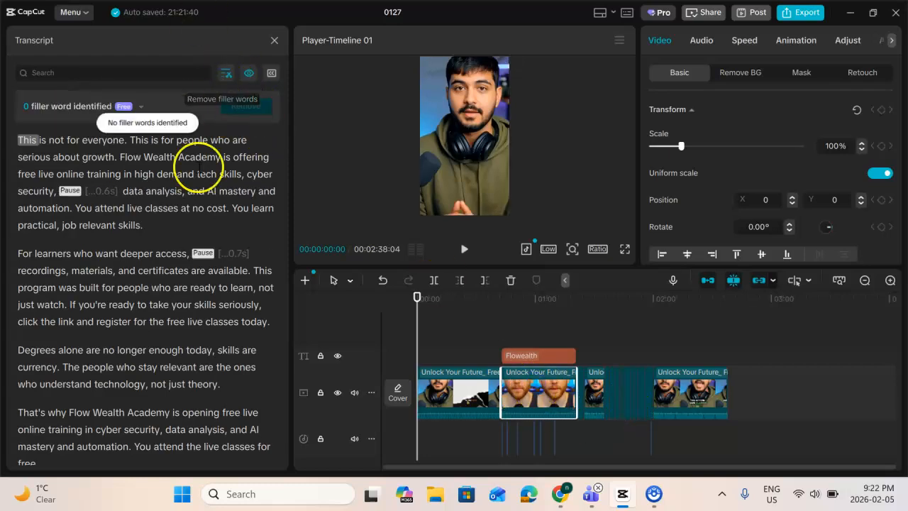
{"action": "left_click", "coordinate": [724, 390]}
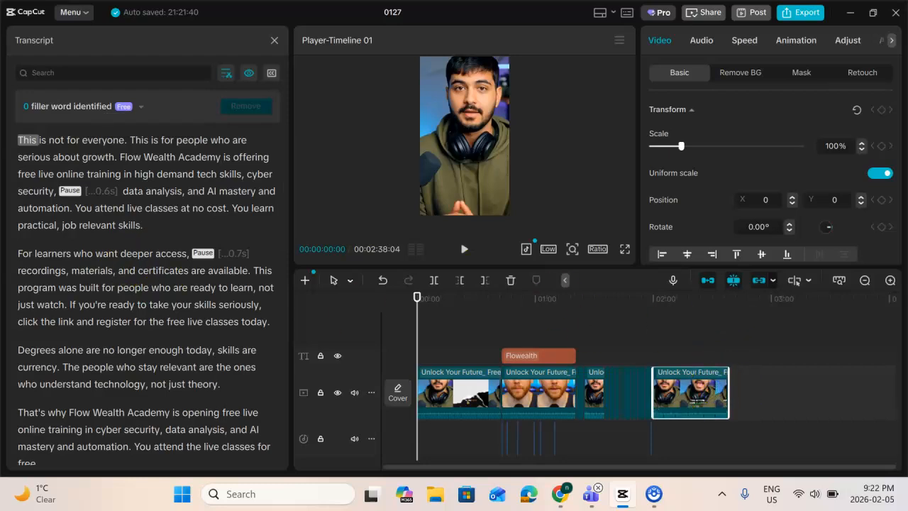
{"action": "left_click", "coordinate": [226, 73]}
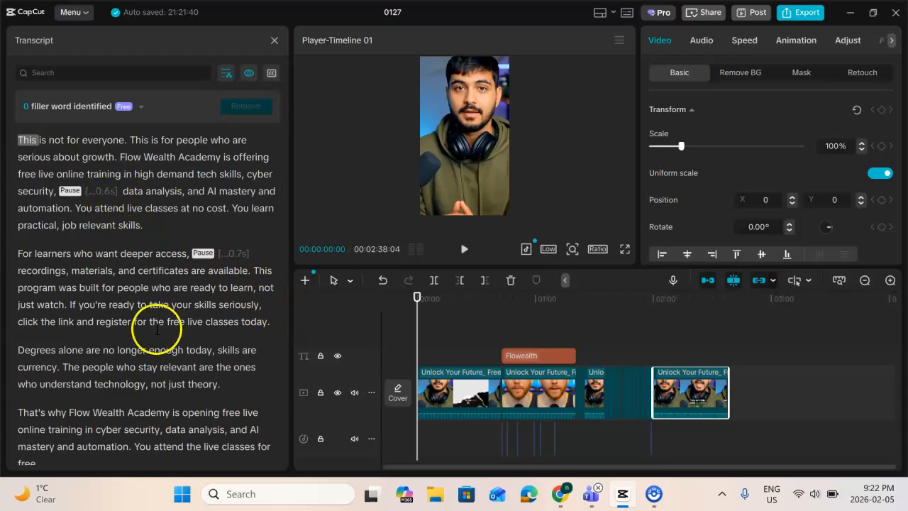
Delete the phrase "You attend live classes" from the first paragraph of the transcript to cut it from the video
{"action": "scroll", "coordinate": [157, 355], "scroll_direction": "down", "scroll_amount": 3}
{"action": "scroll", "coordinate": [156, 330], "scroll_direction": "down", "scroll_amount": 5}
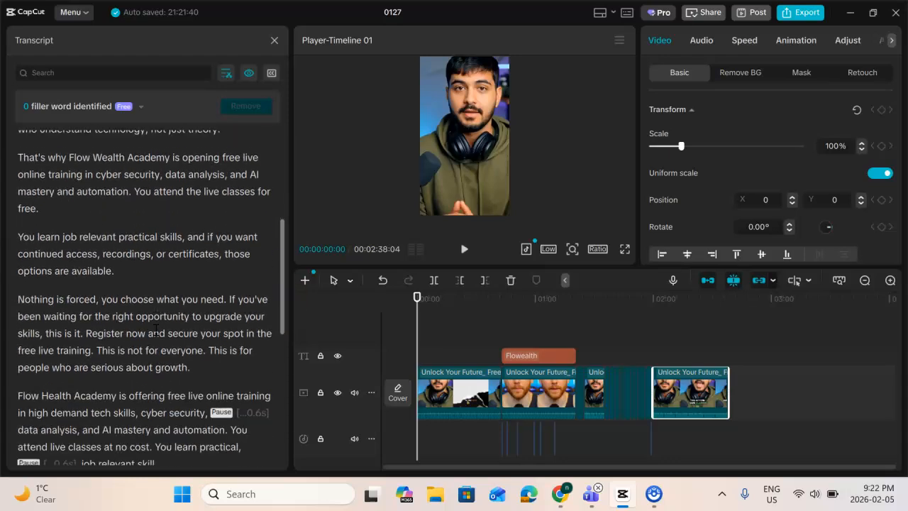
{"action": "scroll", "coordinate": [84, 282], "scroll_direction": "down", "scroll_amount": 4}
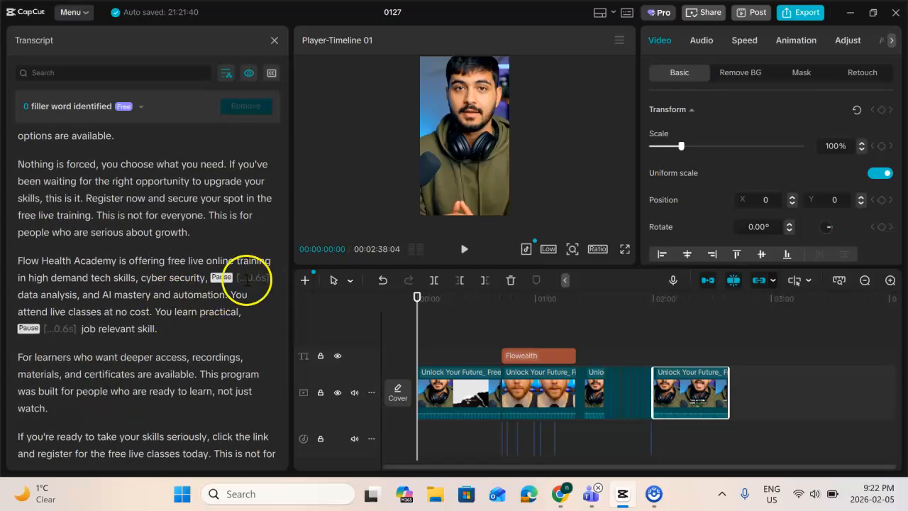
{"action": "scroll", "coordinate": [158, 376], "scroll_direction": "down", "scroll_amount": 4}
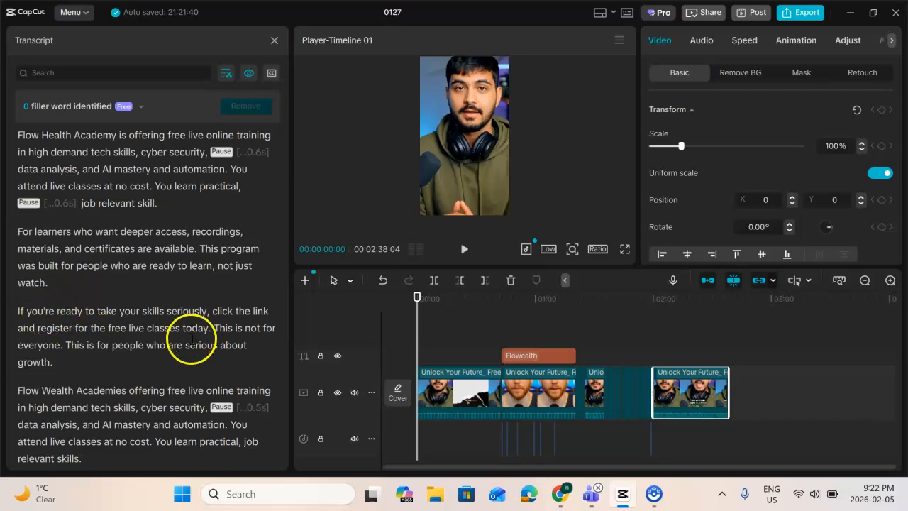
{"action": "scroll", "coordinate": [237, 348], "scroll_direction": "down", "scroll_amount": 2}
{"action": "scroll", "coordinate": [157, 336], "scroll_direction": "up", "scroll_amount": 10}
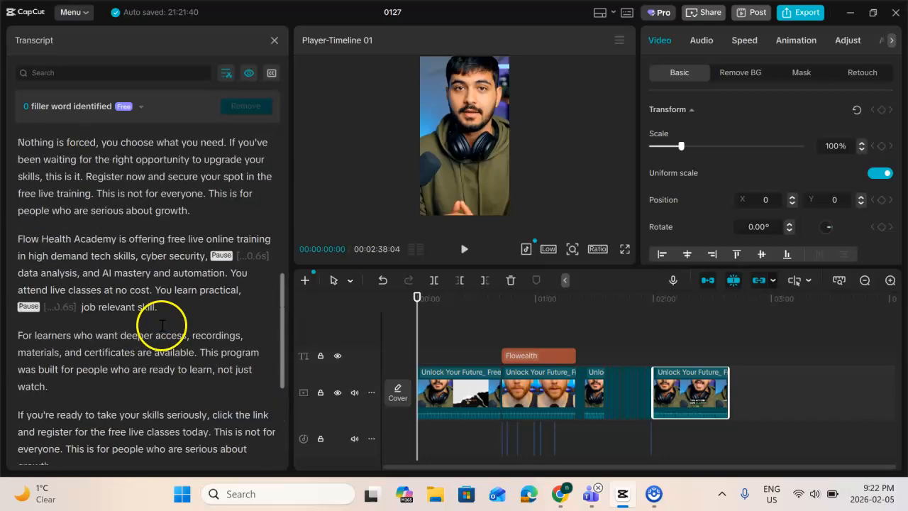
{"action": "scroll", "coordinate": [140, 275], "scroll_direction": "up", "scroll_amount": 1}
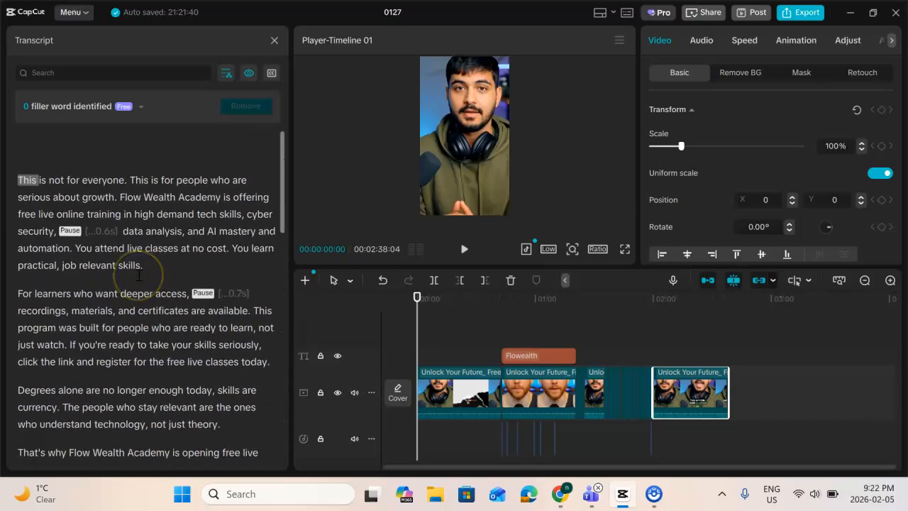
{"action": "left_click_drag", "start_coordinate": [75, 211], "coordinate": [178, 212]}
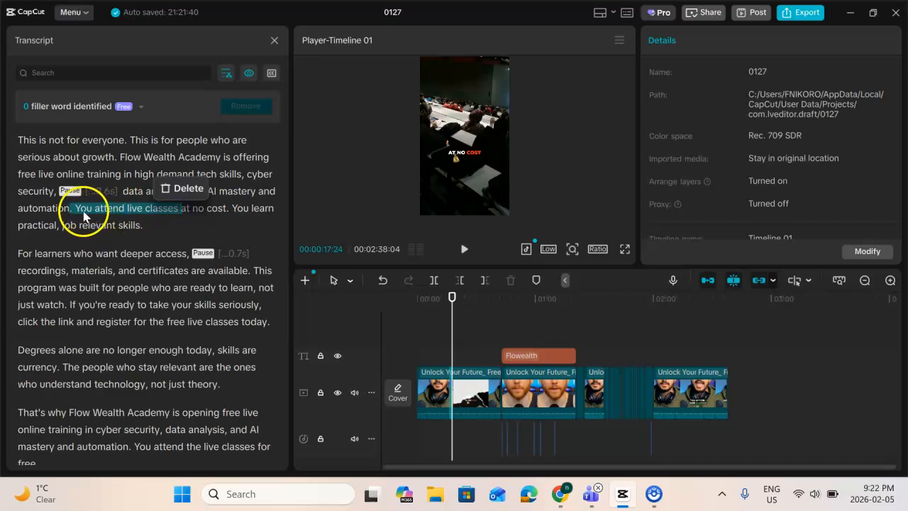
{"action": "left_click", "coordinate": [181, 187]}
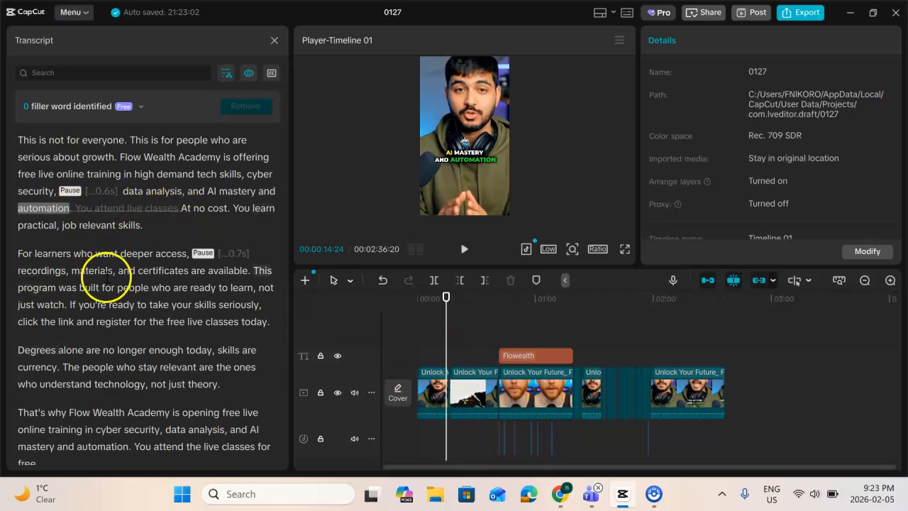
Delete the word "materials" from the second paragraph of the transcript and close the transcript
{"action": "left_click", "coordinate": [74, 270]}
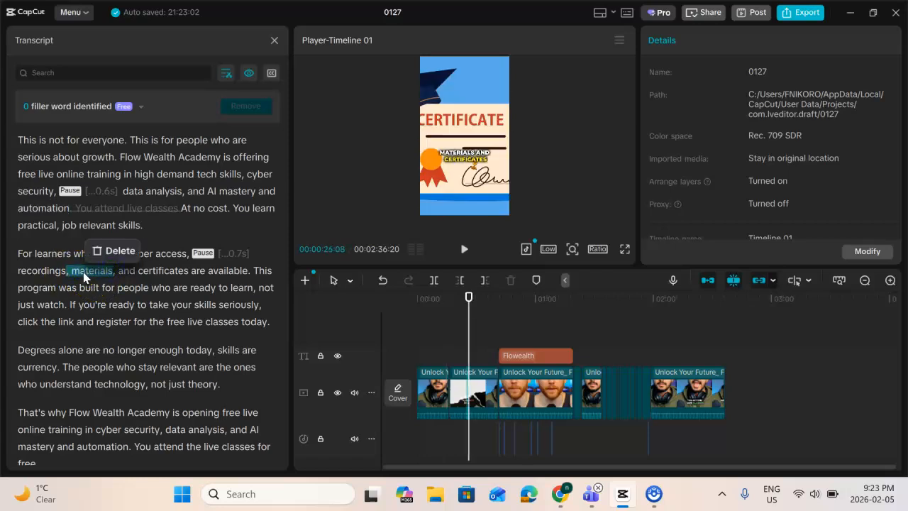
{"action": "left_click", "coordinate": [117, 251]}
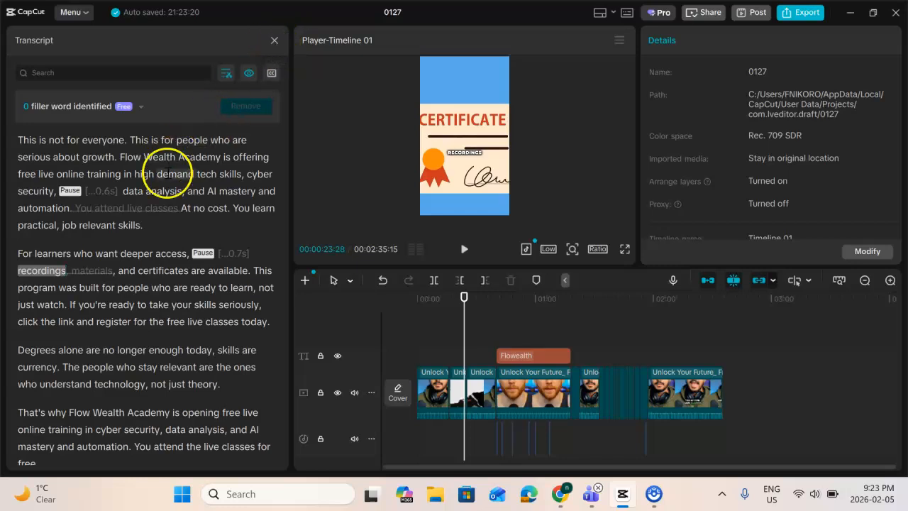
{"action": "scroll", "coordinate": [167, 174], "scroll_direction": "down", "scroll_amount": 3}
{"action": "scroll", "coordinate": [171, 212], "scroll_direction": "up", "scroll_amount": 3}
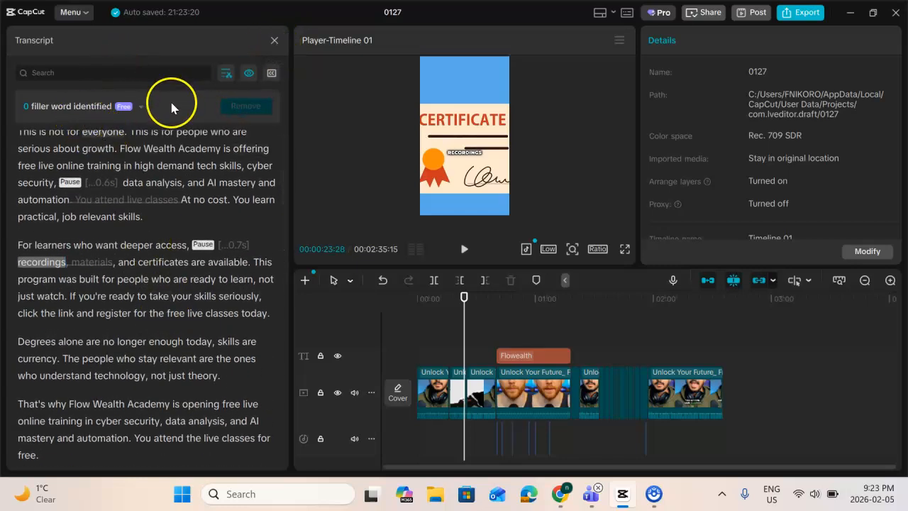
{"action": "left_click", "coordinate": [276, 42]}
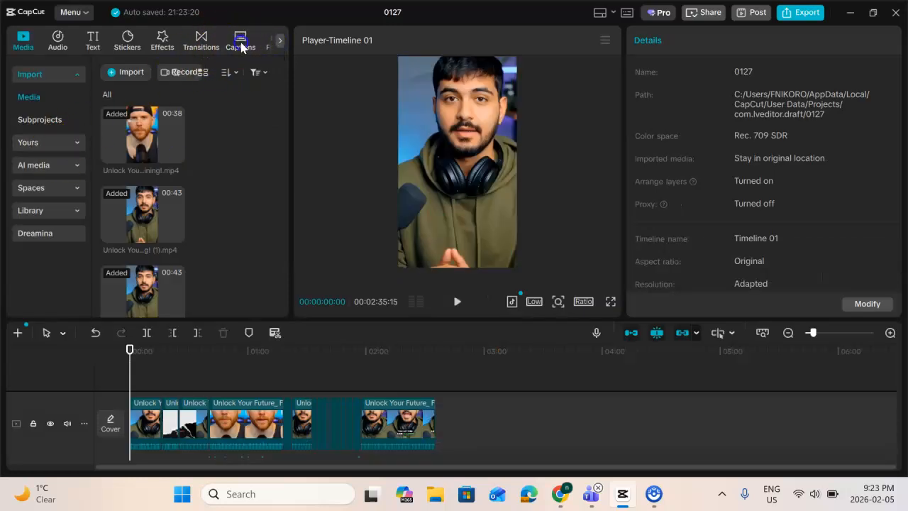
Run AI packaging on the timeline with current captions deleted, confirming the replacement of the existing packaging
{"action": "left_click", "coordinate": [241, 44]}
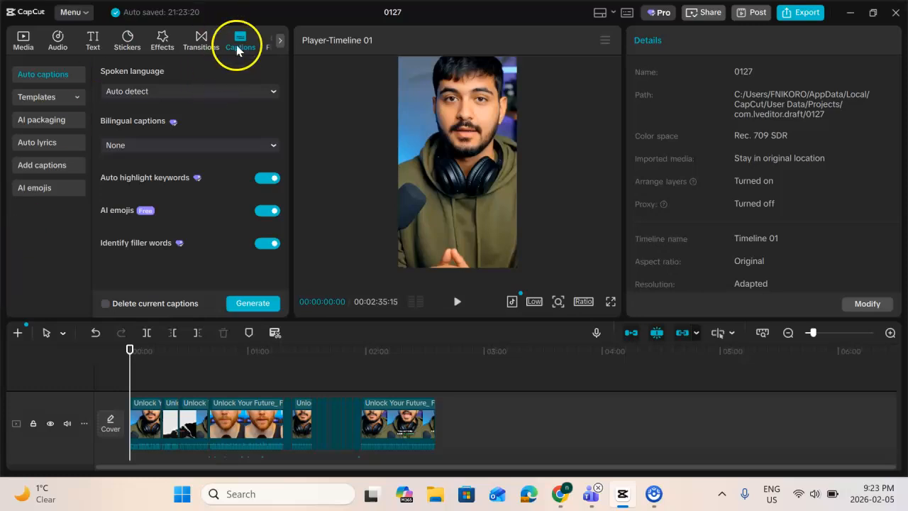
{"action": "left_click", "coordinate": [35, 123]}
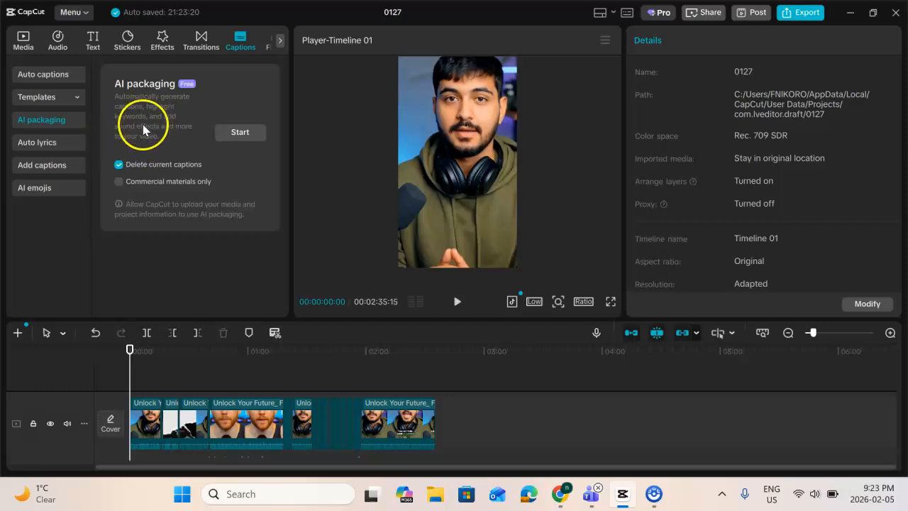
{"action": "scroll", "coordinate": [214, 402], "scroll_direction": "down", "scroll_amount": 2}
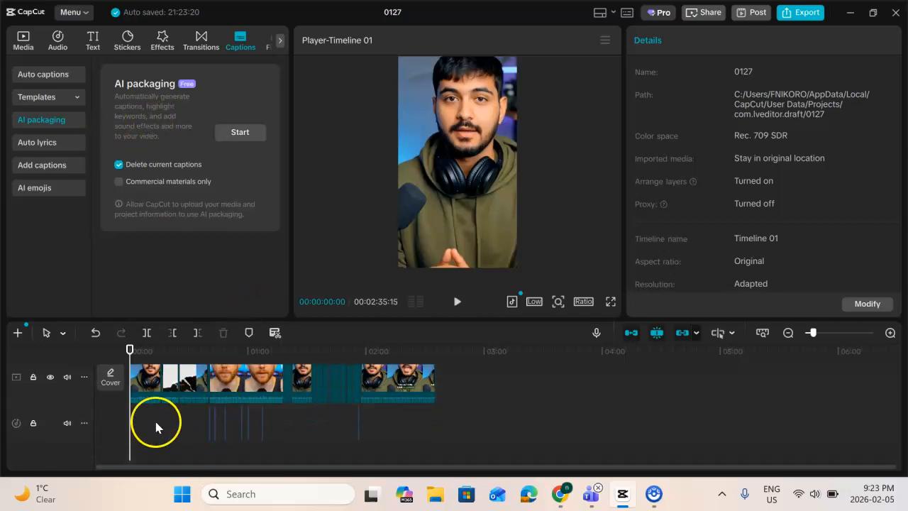
{"action": "left_click", "coordinate": [238, 133]}
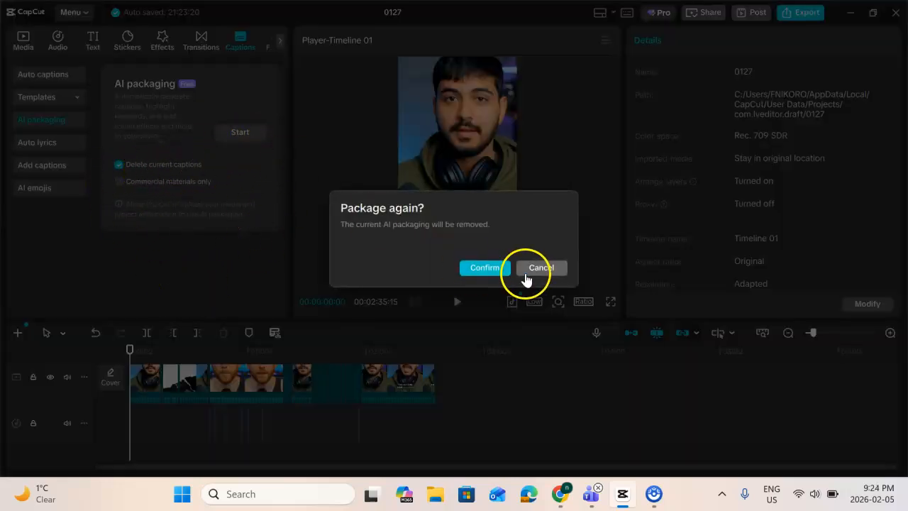
{"action": "left_click", "coordinate": [477, 269]}
{"action": "left_click", "coordinate": [476, 268]}
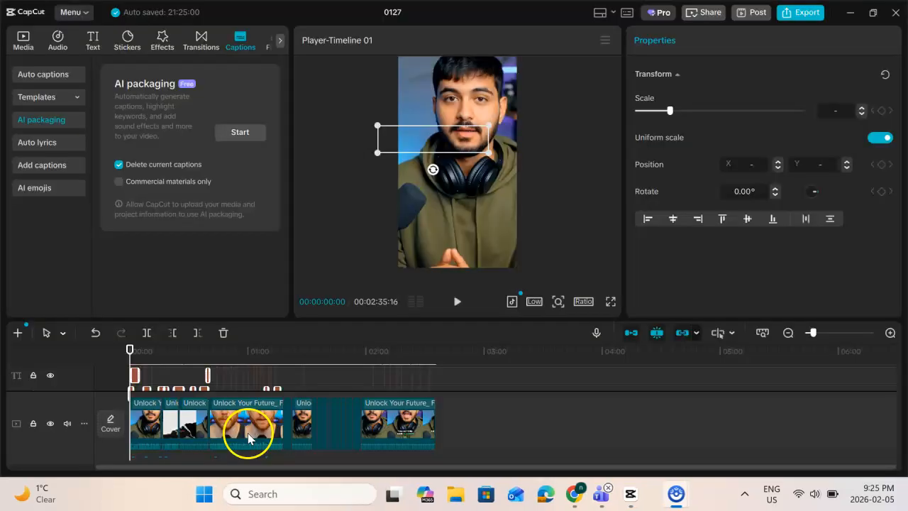
Examine the generated caption, title and sound-effect tracks, and play the opening seconds of the packaged video
{"action": "scroll", "coordinate": [249, 435], "scroll_direction": "down", "scroll_amount": 3}
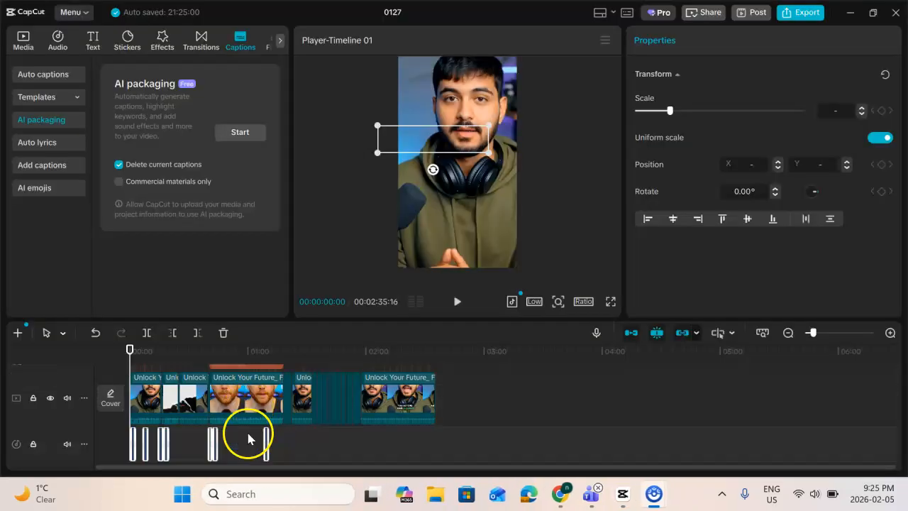
{"action": "scroll", "coordinate": [305, 426], "scroll_direction": "up", "scroll_amount": 3}
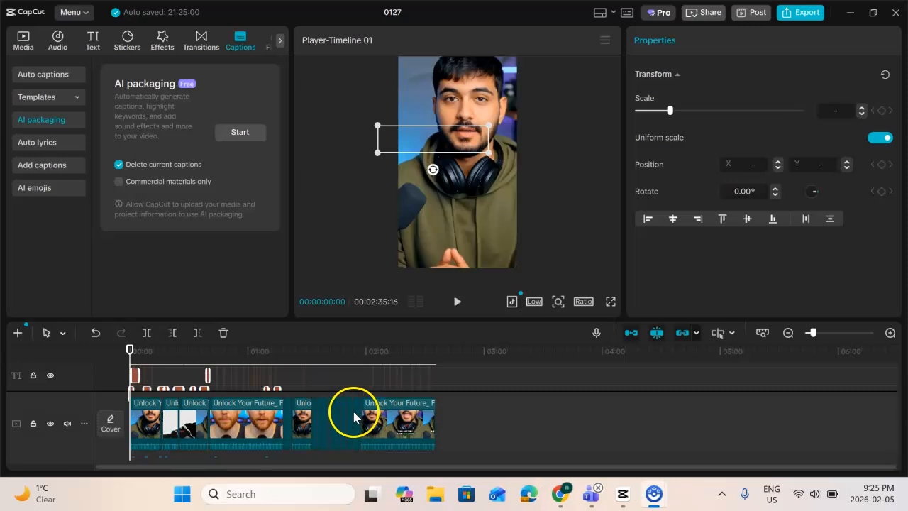
{"action": "scroll", "coordinate": [241, 413], "scroll_direction": "up", "scroll_amount": 2}
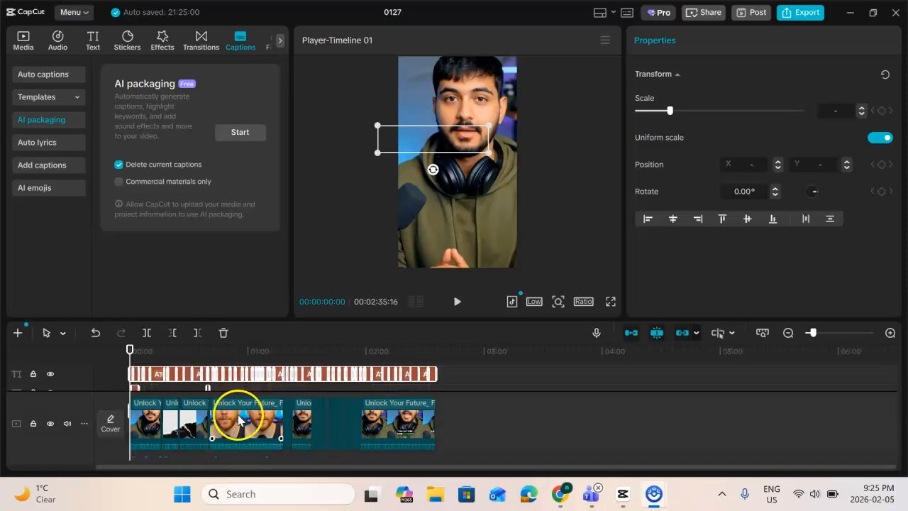
{"action": "scroll", "coordinate": [159, 379], "scroll_direction": "down", "scroll_amount": 2}
{"action": "scroll", "coordinate": [152, 391], "scroll_direction": "up", "scroll_amount": 2}
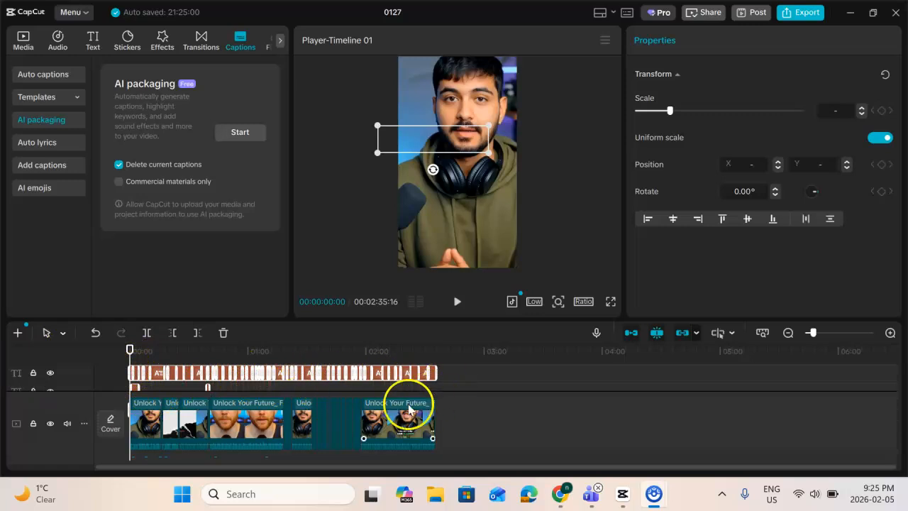
{"action": "scroll", "coordinate": [195, 415], "scroll_direction": "down", "scroll_amount": 2}
{"action": "scroll", "coordinate": [195, 415], "scroll_direction": "down", "scroll_amount": 2}
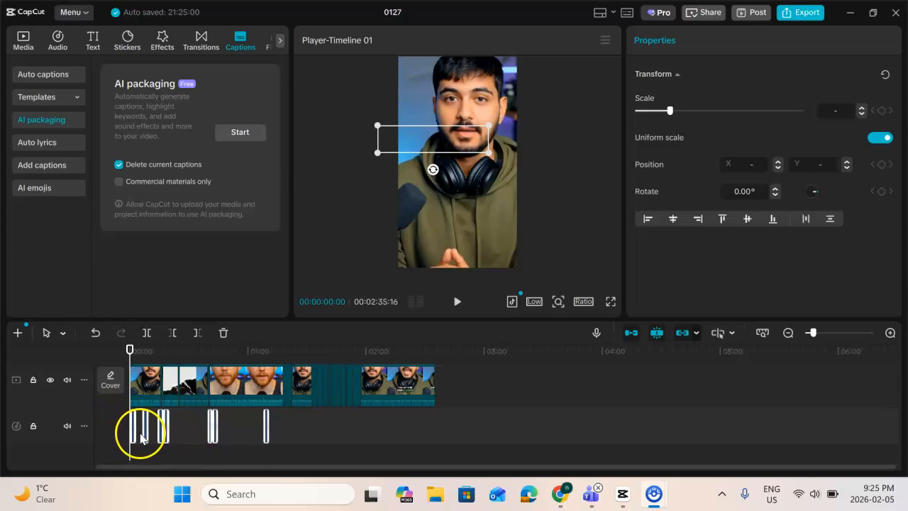
{"action": "scroll", "coordinate": [142, 437], "scroll_direction": "up", "scroll_amount": 6}
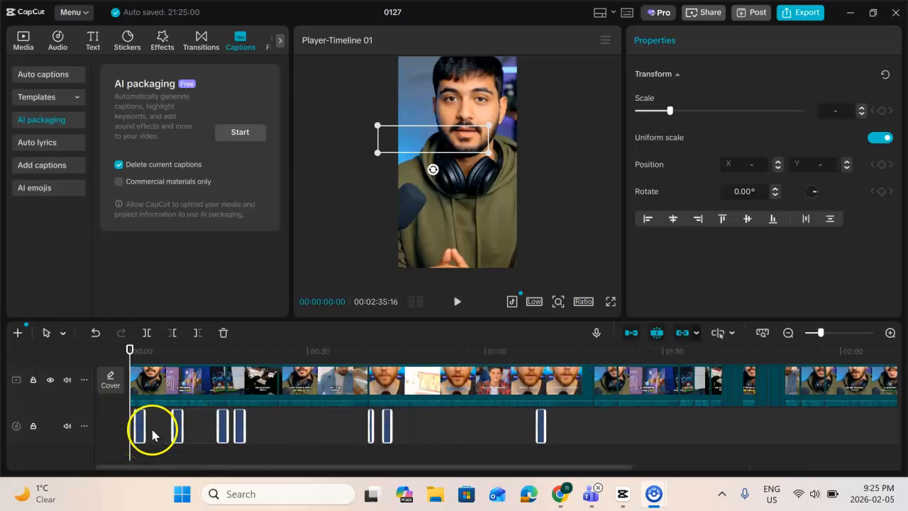
{"action": "scroll", "coordinate": [152, 432], "scroll_direction": "up", "scroll_amount": 5}
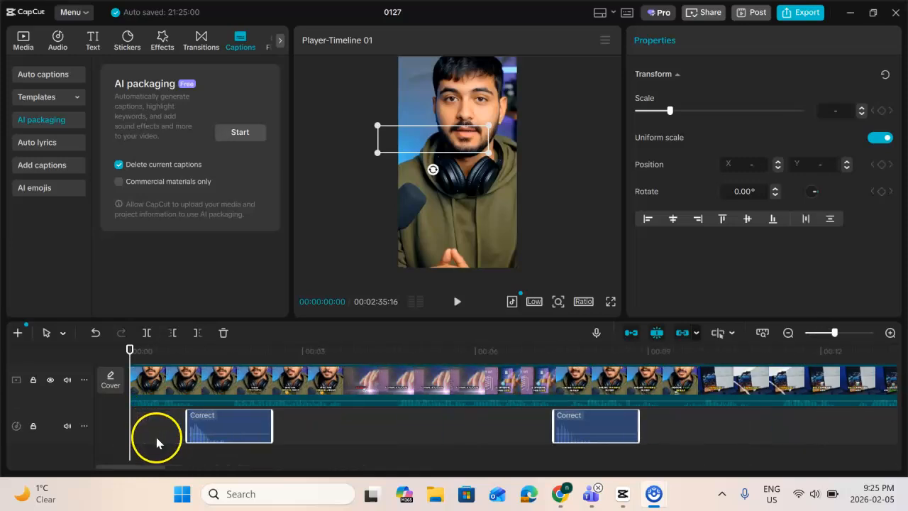
{"action": "left_click", "coordinate": [456, 304]}
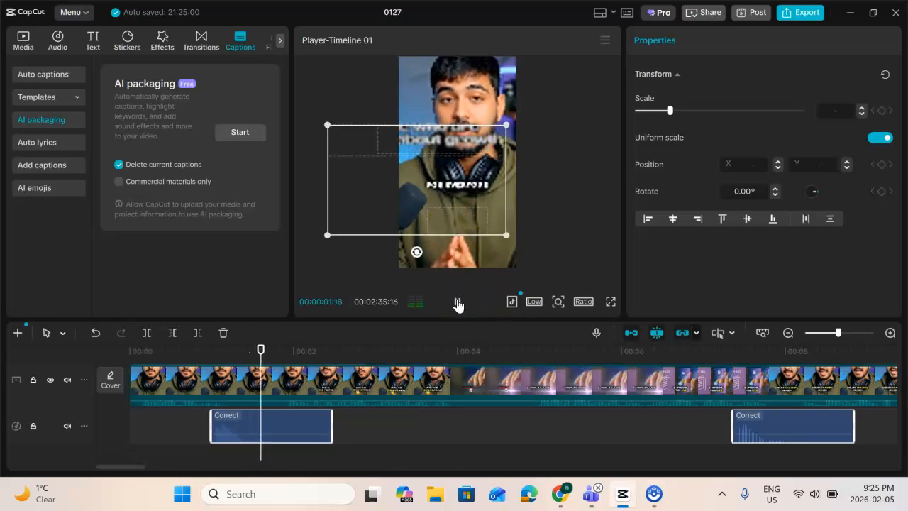
{"action": "left_click", "coordinate": [458, 305]}
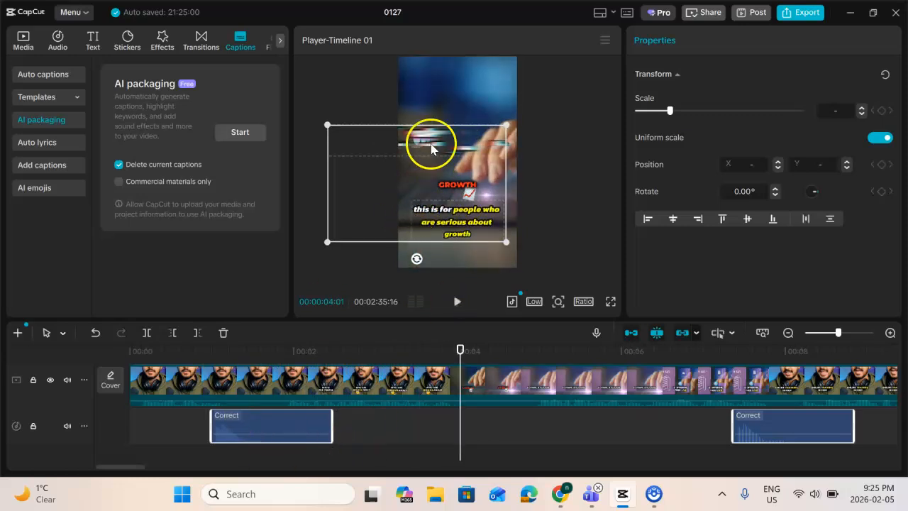
Enlarge the timeline area to show all the text tracks above the video together with the sound effects
{"action": "scroll", "coordinate": [298, 413], "scroll_direction": "up", "scroll_amount": 3}
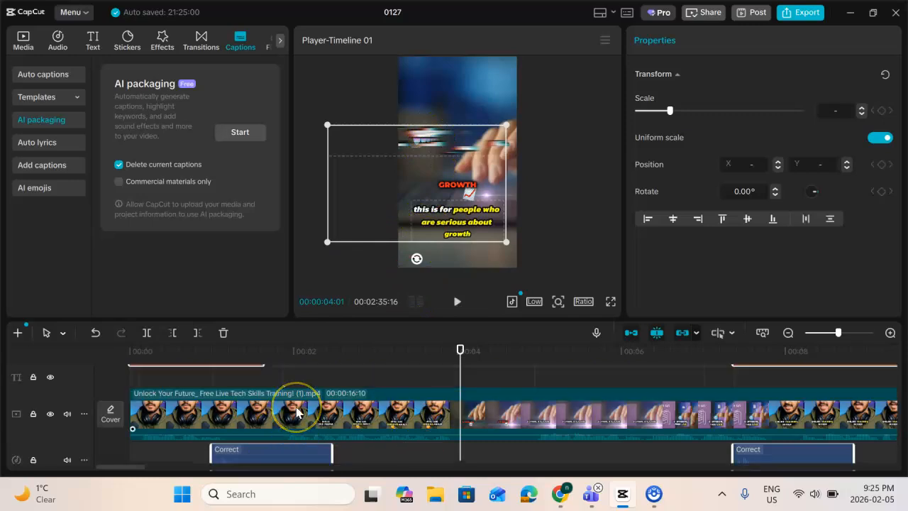
{"action": "scroll", "coordinate": [298, 413], "scroll_direction": "up", "scroll_amount": 1}
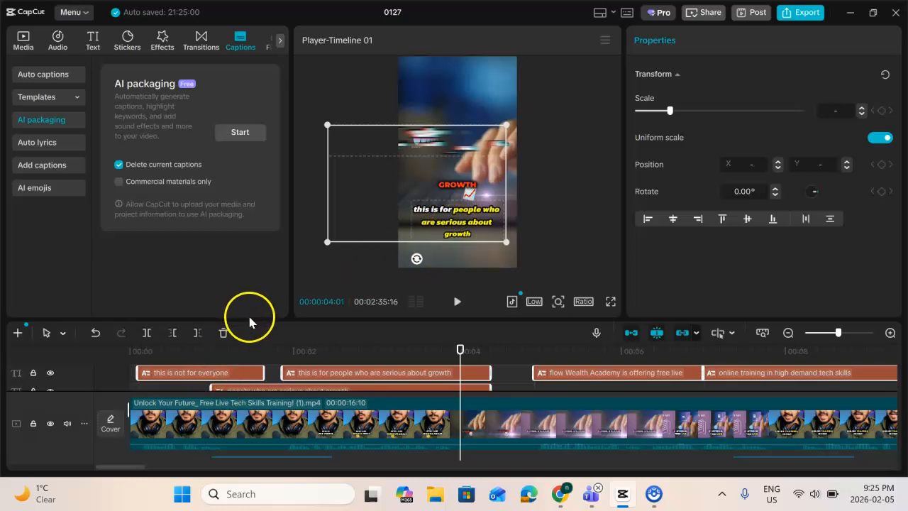
{"action": "left_click_drag", "start_coordinate": [251, 319], "coordinate": [279, 170]}
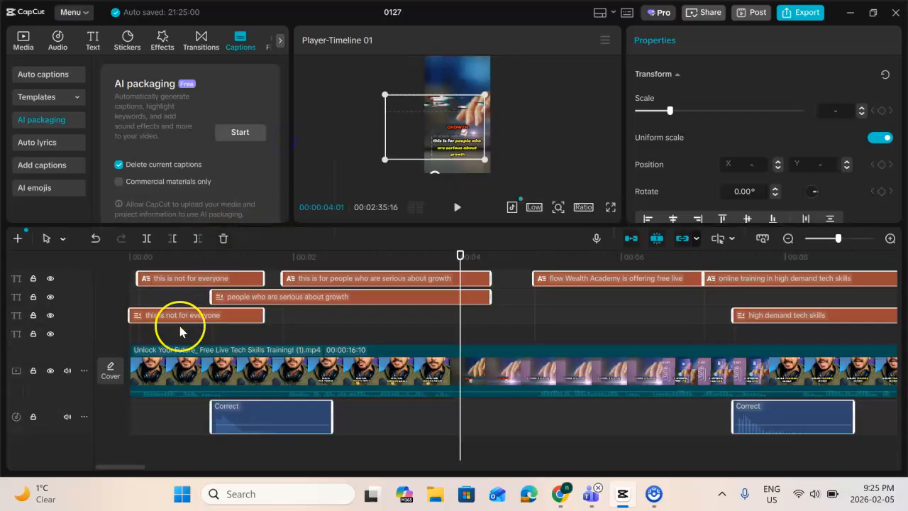
Move the selected generated text overlays up to the horizontal centre of the frame at 00:00:02:16, and deselect them
{"action": "left_click", "coordinate": [337, 258]}
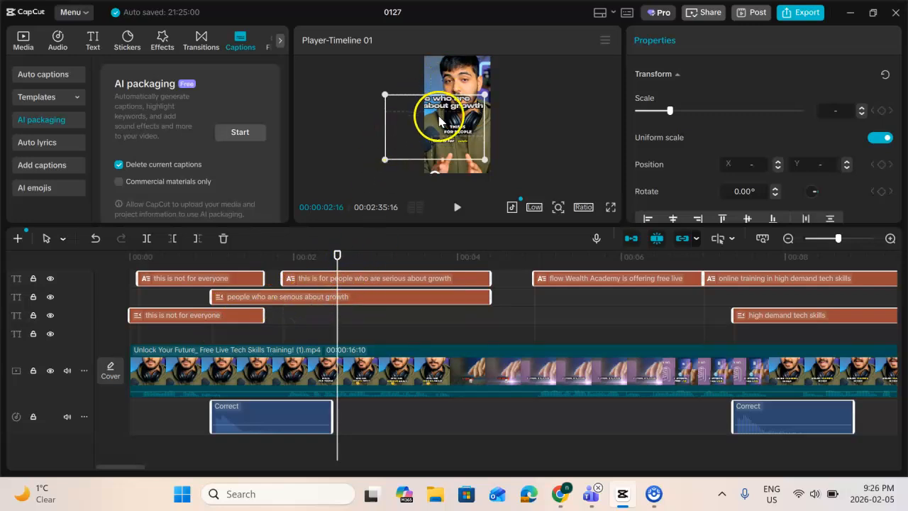
{"action": "left_click_drag", "start_coordinate": [441, 106], "coordinate": [461, 95]}
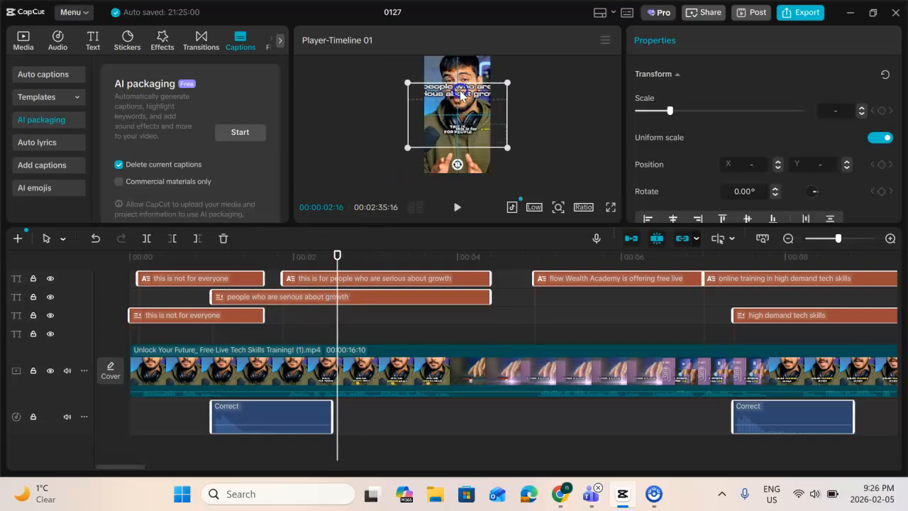
{"action": "left_click", "coordinate": [310, 323]}
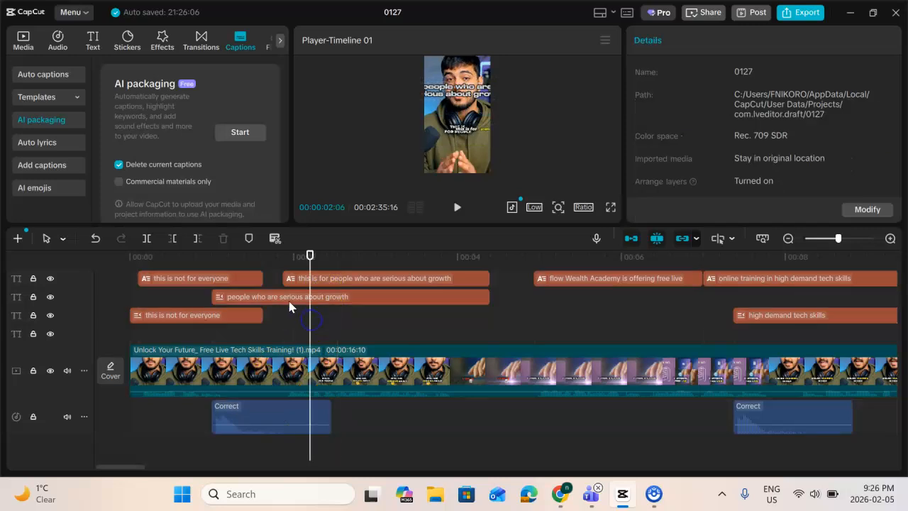
{"action": "left_click", "coordinate": [288, 298]}
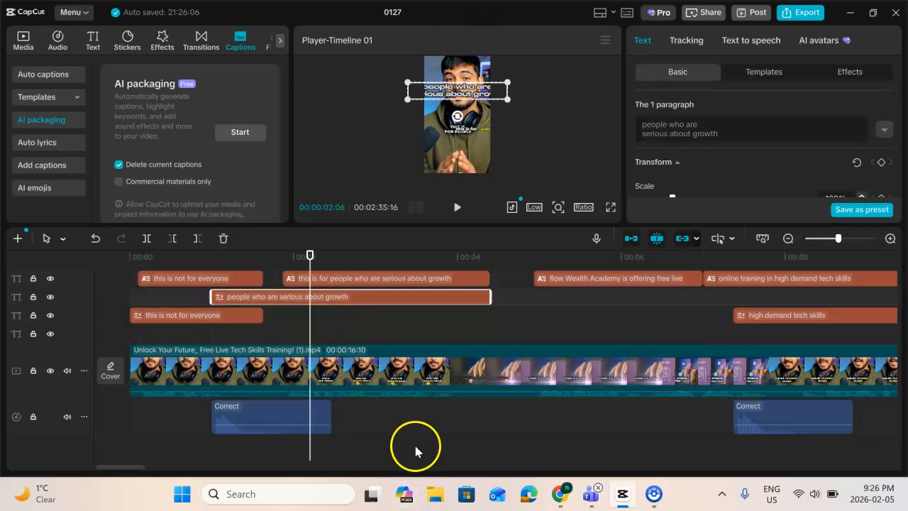
{"action": "key", "text": "super"}
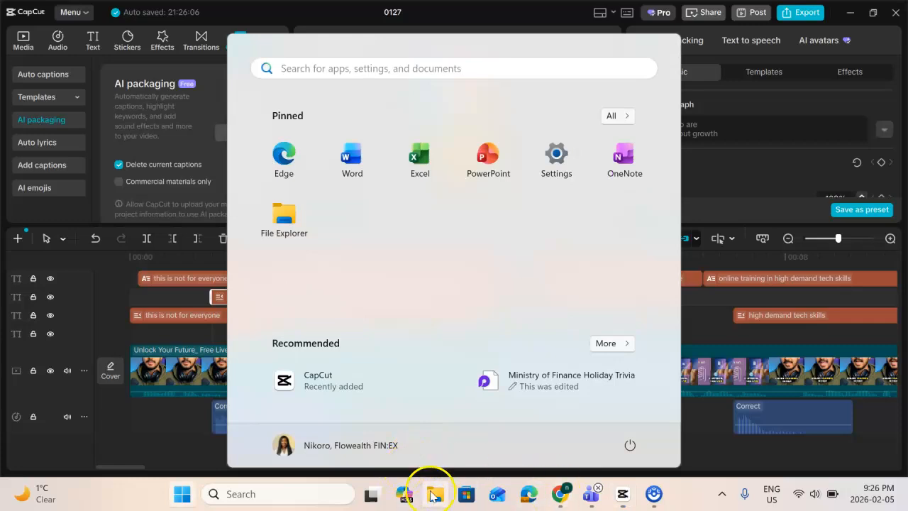
{"action": "left_click", "coordinate": [733, 300]}
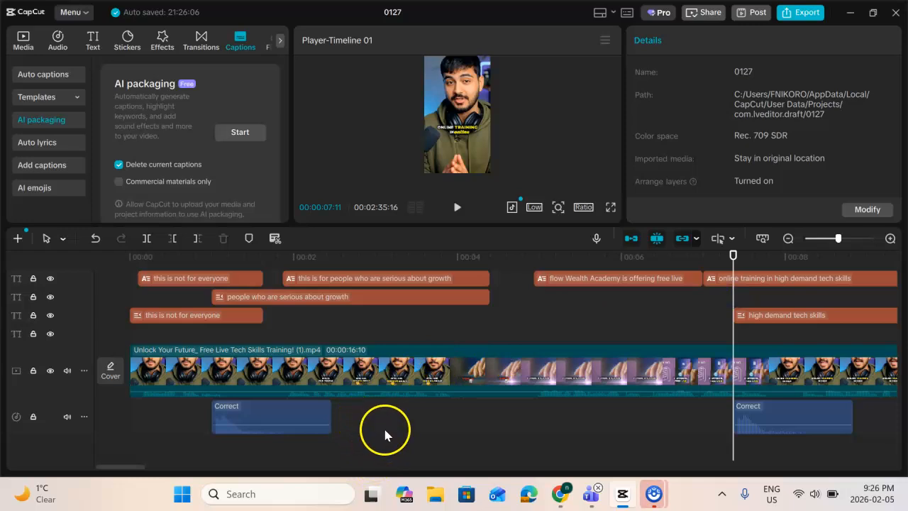
Delete the "people who are serious about growth" title clip from the second text track
{"action": "scroll", "coordinate": [482, 341], "scroll_direction": "down", "scroll_amount": 1}
{"action": "scroll", "coordinate": [523, 299], "scroll_direction": "down", "scroll_amount": 1, "text": "ctrl"}
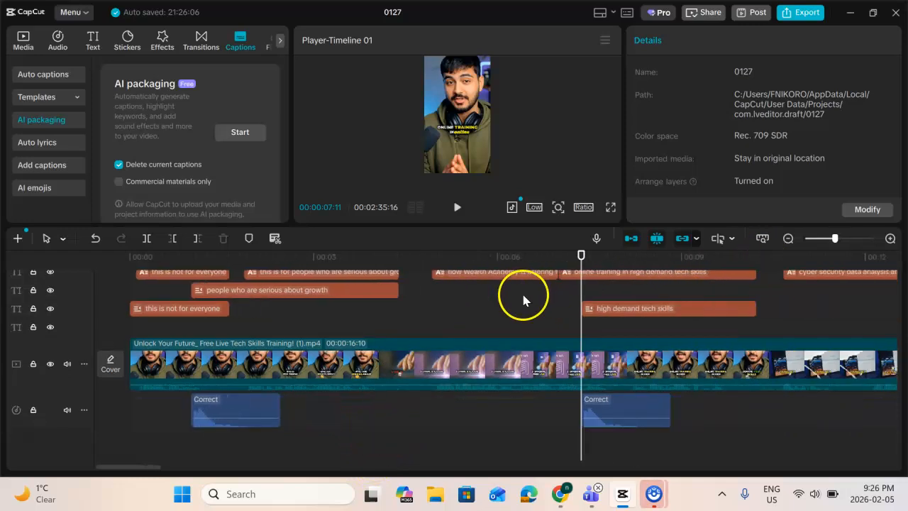
{"action": "scroll", "coordinate": [522, 299], "scroll_direction": "down", "scroll_amount": 2, "text": "ctrl"}
{"action": "scroll", "coordinate": [254, 304], "scroll_direction": "up", "scroll_amount": 1}
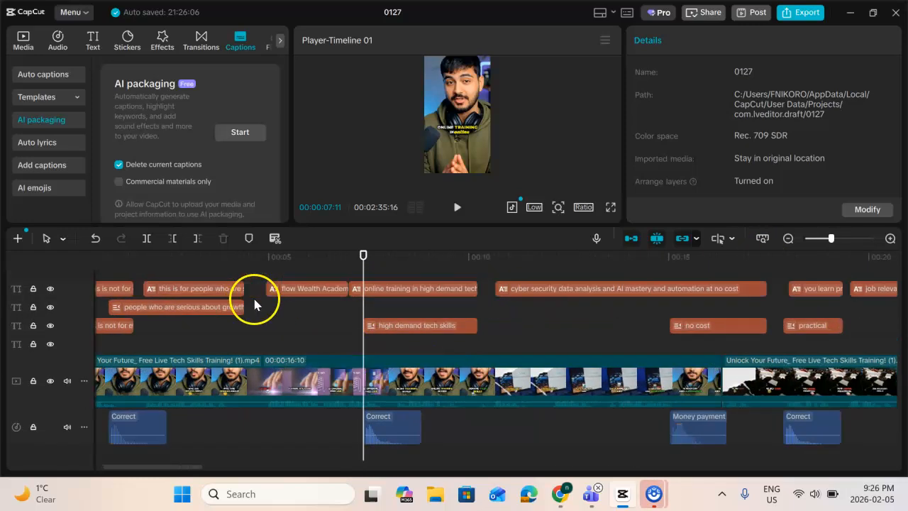
{"action": "left_click", "coordinate": [189, 259]}
{"action": "left_click", "coordinate": [189, 309]}
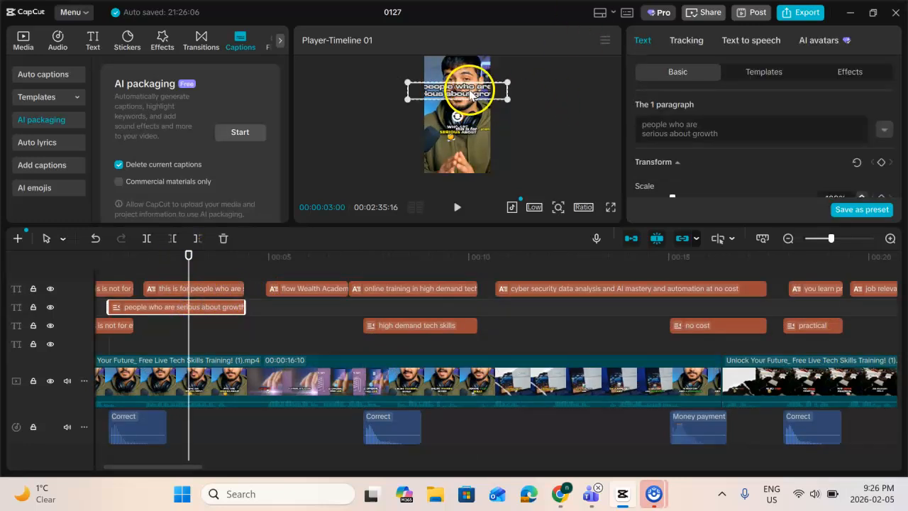
{"action": "key", "text": "Delete"}
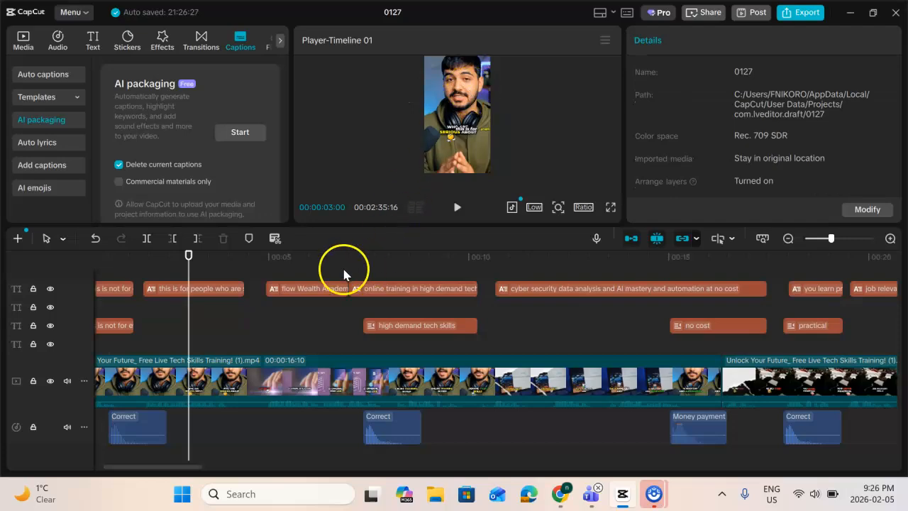
Delete all the title clips on the third text track, from the start through the "click the link" clip
{"action": "scroll", "coordinate": [302, 327], "scroll_direction": "down", "scroll_amount": 5}
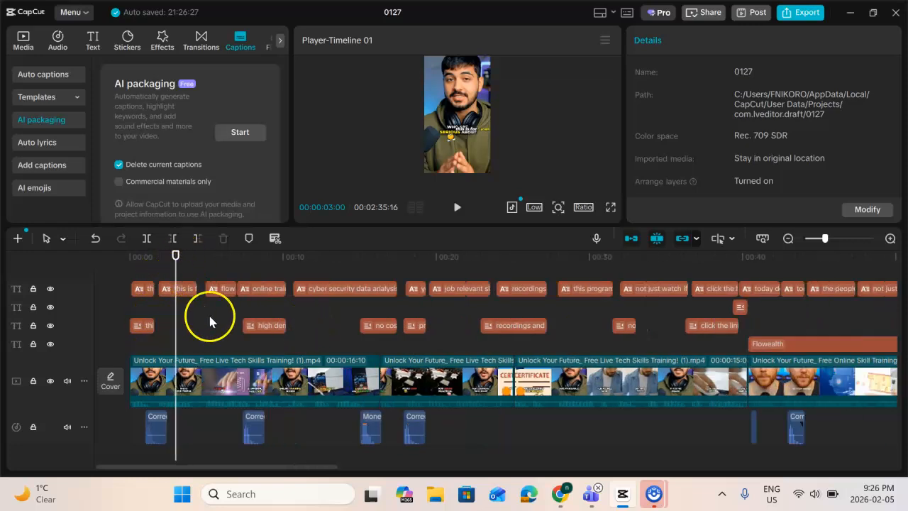
{"action": "left_click", "coordinate": [263, 260]}
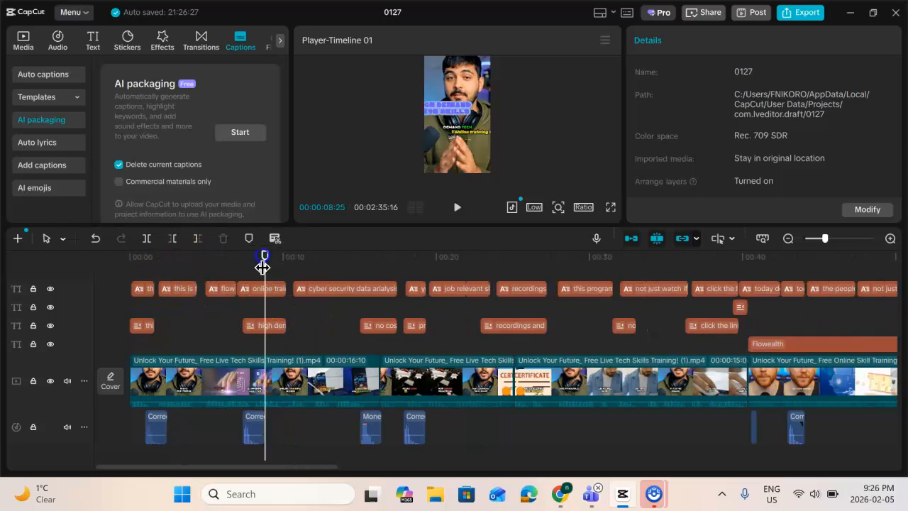
{"action": "left_click", "coordinate": [270, 326]}
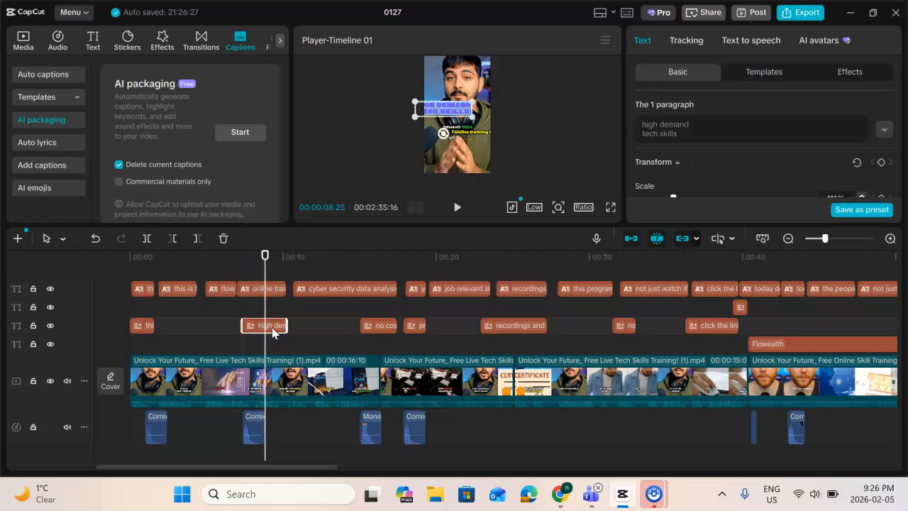
{"action": "left_click", "coordinate": [507, 265]}
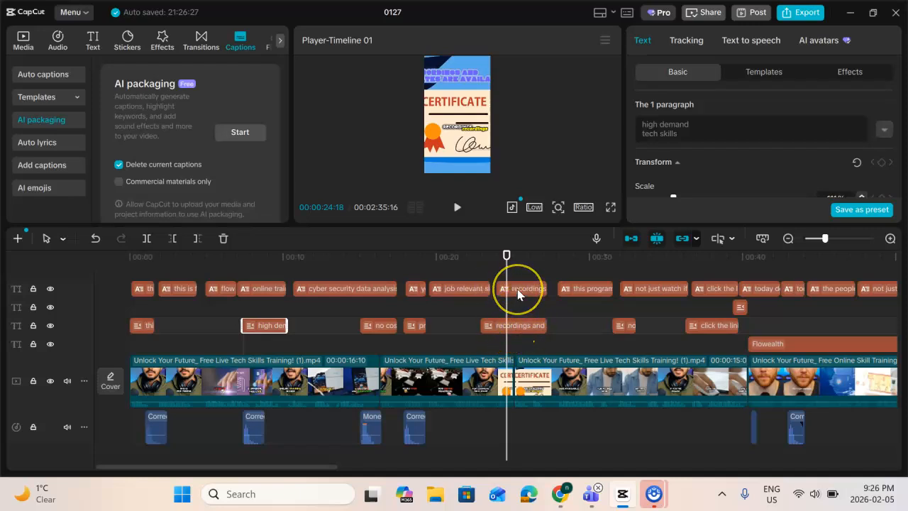
{"action": "scroll", "coordinate": [305, 312], "scroll_direction": "down", "scroll_amount": 1}
{"action": "scroll", "coordinate": [213, 319], "scroll_direction": "down", "scroll_amount": 1}
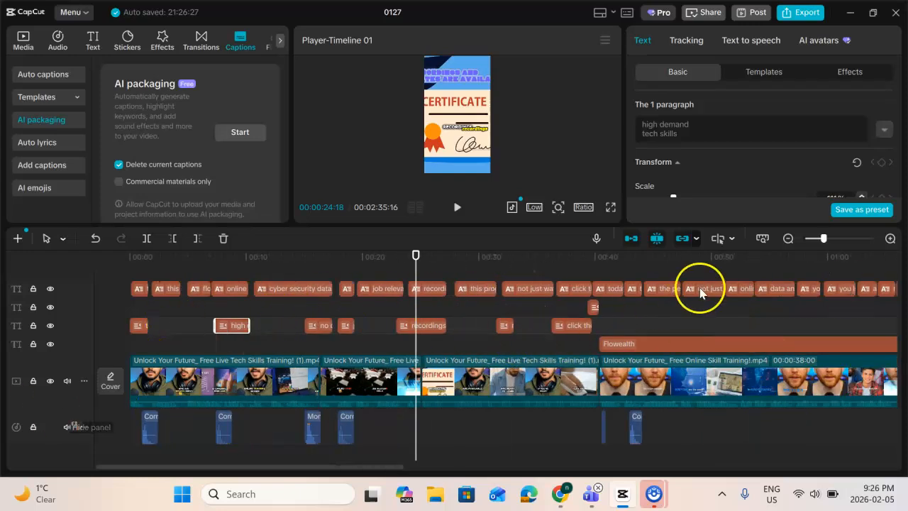
{"action": "left_click_drag", "start_coordinate": [612, 332], "coordinate": [96, 334]}
{"action": "key", "text": "Delete"}
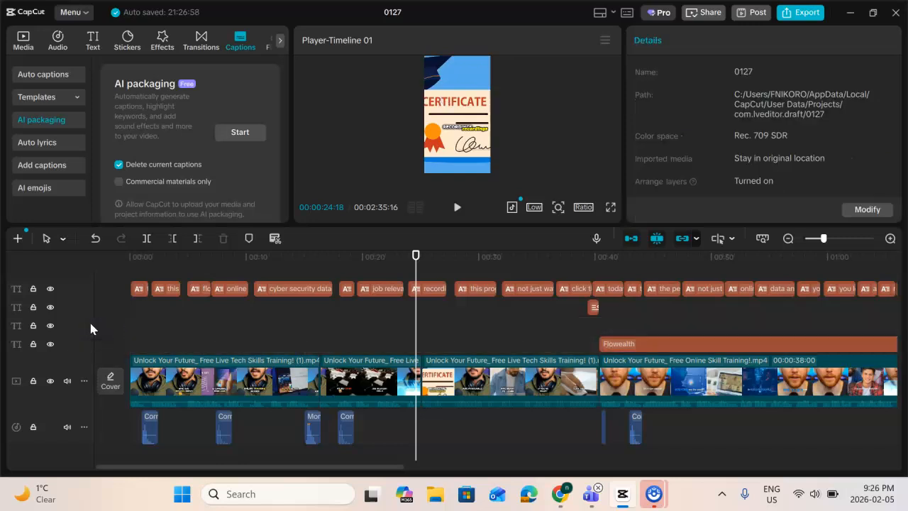
Delete the small "today" title clip just before 00:00:40 on the second text track
{"action": "left_click", "coordinate": [598, 263]}
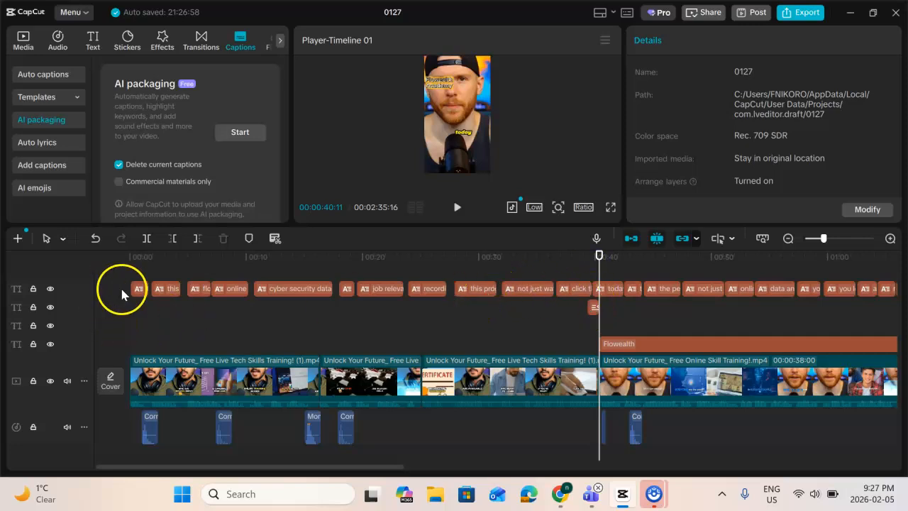
{"action": "left_click", "coordinate": [433, 259]}
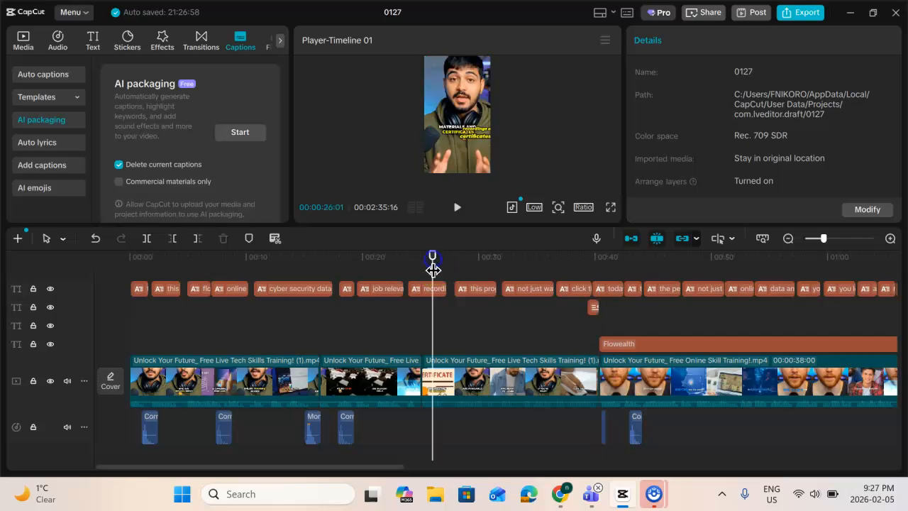
{"action": "left_click", "coordinate": [475, 259]}
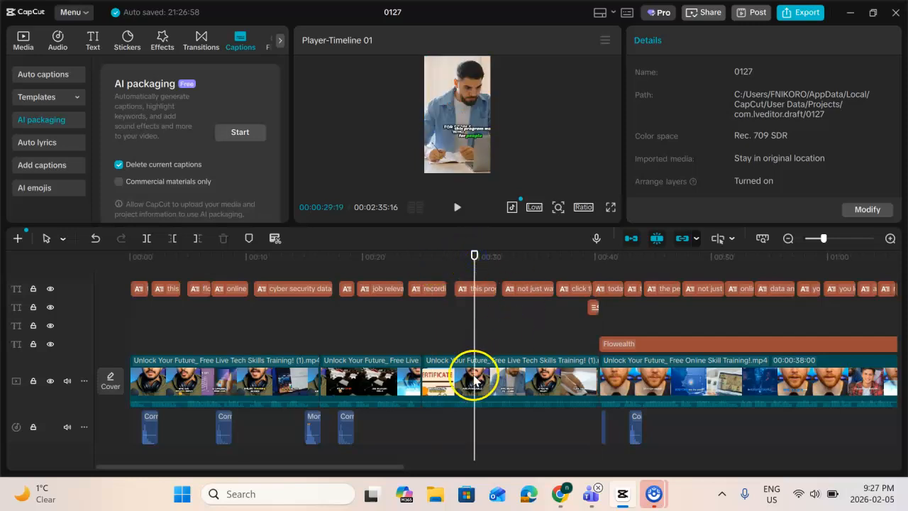
{"action": "left_click", "coordinate": [593, 307]}
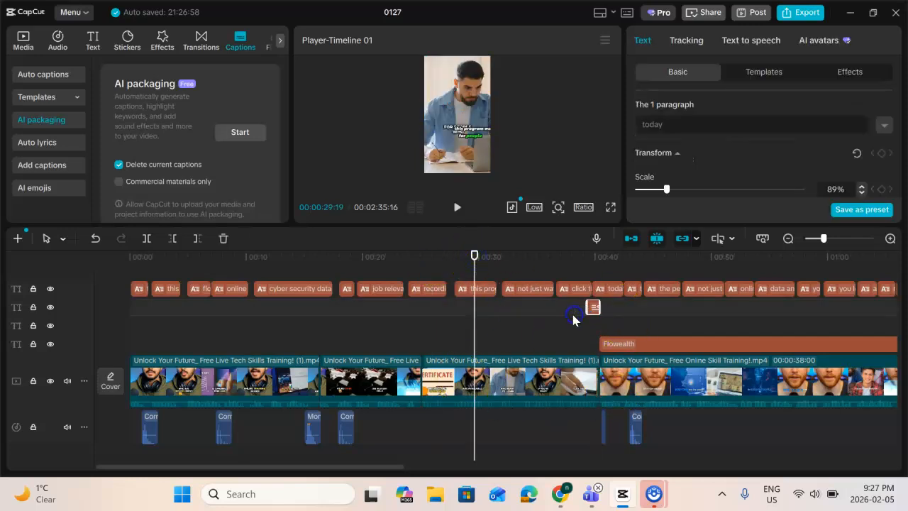
{"action": "key", "text": "Delete"}
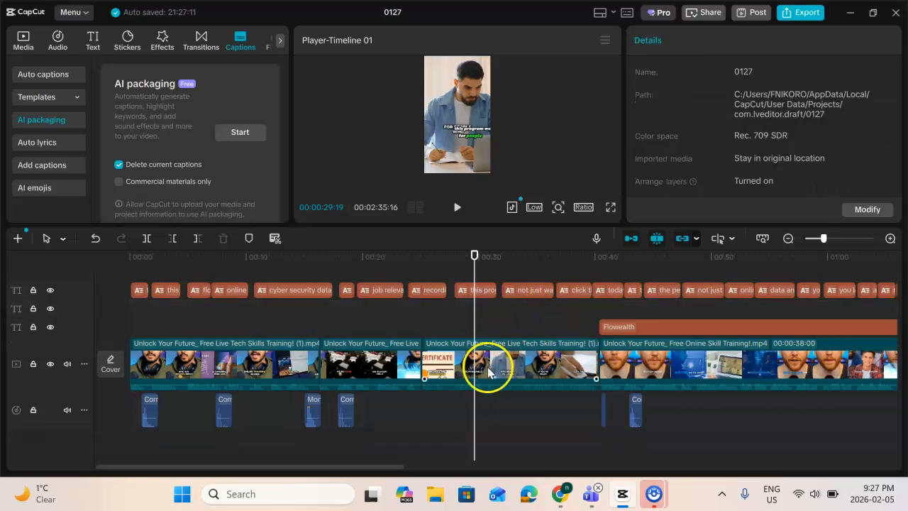
Delete the two leftover title clips past 00:01:00, between the caption track and the Flowealth text track
{"action": "scroll", "coordinate": [493, 355], "scroll_direction": "down", "scroll_amount": 6}
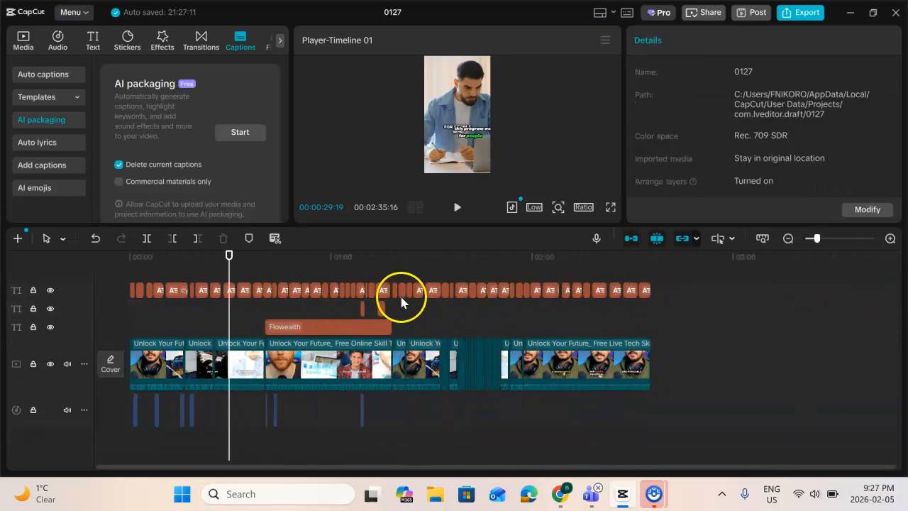
{"action": "left_click_drag", "start_coordinate": [417, 309], "coordinate": [354, 315]}
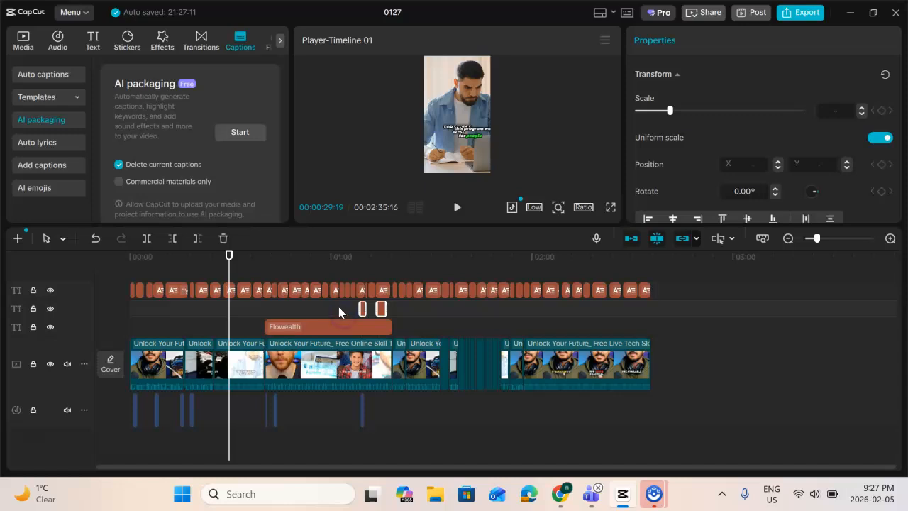
{"action": "key", "text": "Delete"}
Move the "this program was built for people" caption up in the frame, above the subtitles built into the video
{"action": "left_click", "coordinate": [461, 136]}
{"action": "left_click_drag", "start_coordinate": [468, 140], "coordinate": [451, 116]}
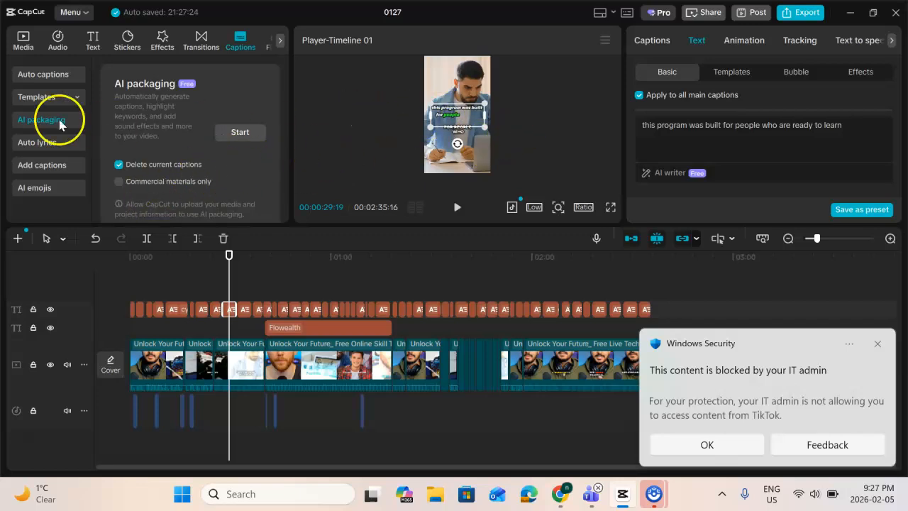
{"action": "left_click", "coordinate": [34, 97]}
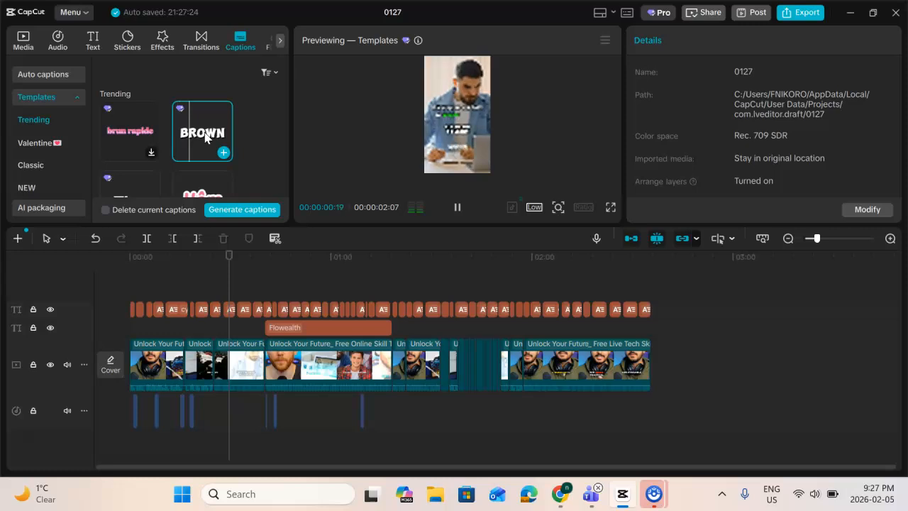
{"action": "left_click", "coordinate": [205, 134]}
{"action": "left_click", "coordinate": [205, 130]}
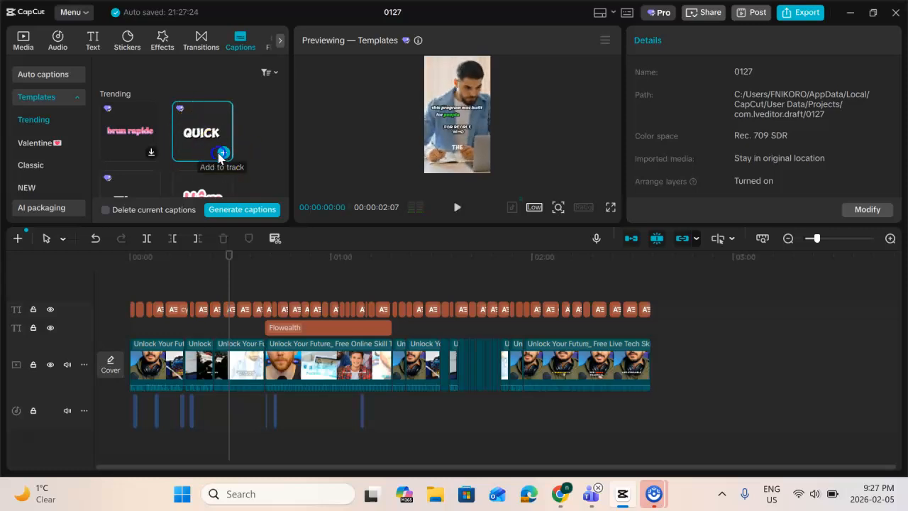
{"action": "left_click", "coordinate": [223, 154]}
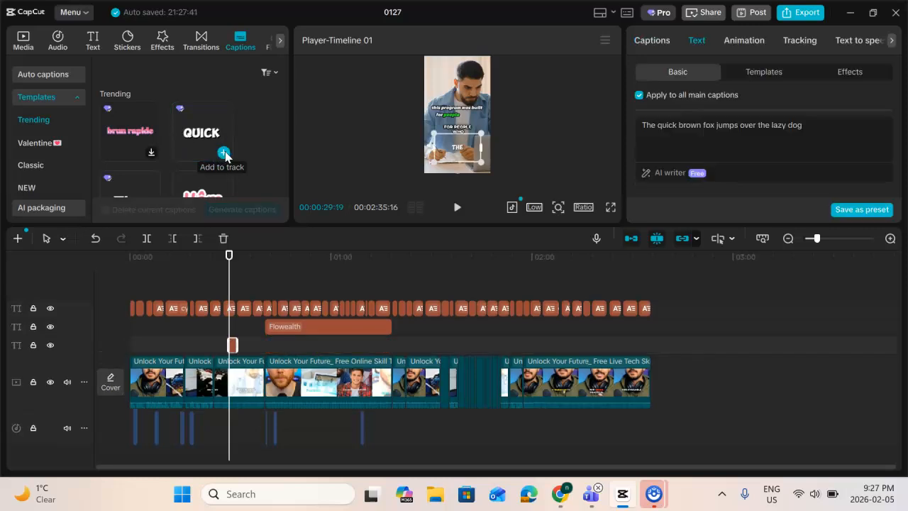
{"action": "left_click", "coordinate": [444, 133]}
{"action": "left_click", "coordinate": [452, 111]}
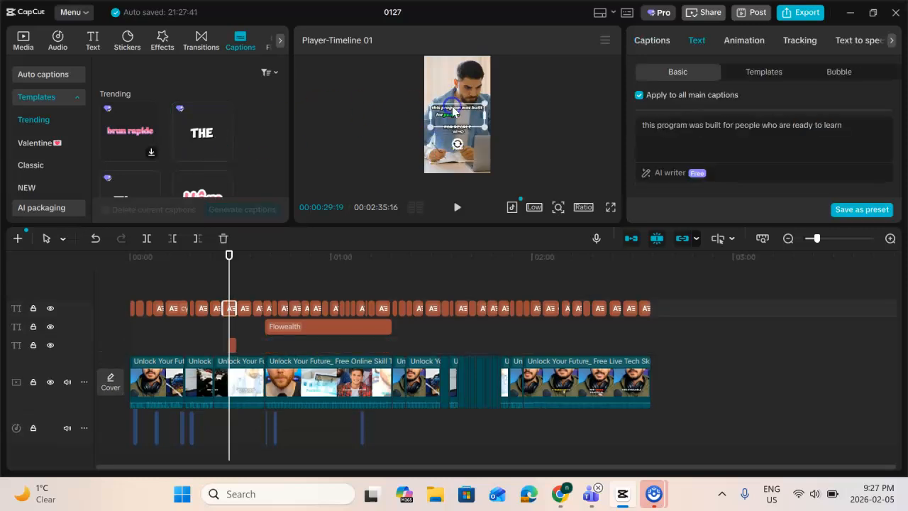
{"action": "left_click", "coordinate": [233, 345]}
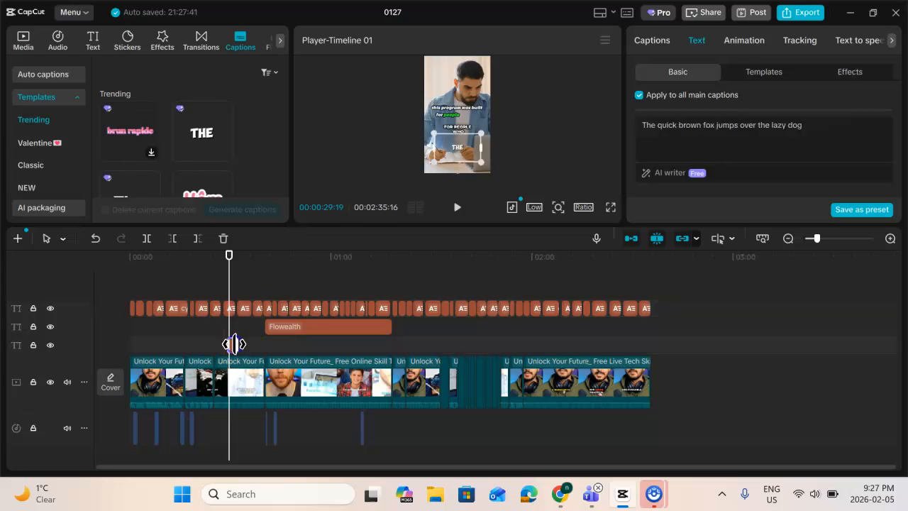
{"action": "key", "text": "Delete"}
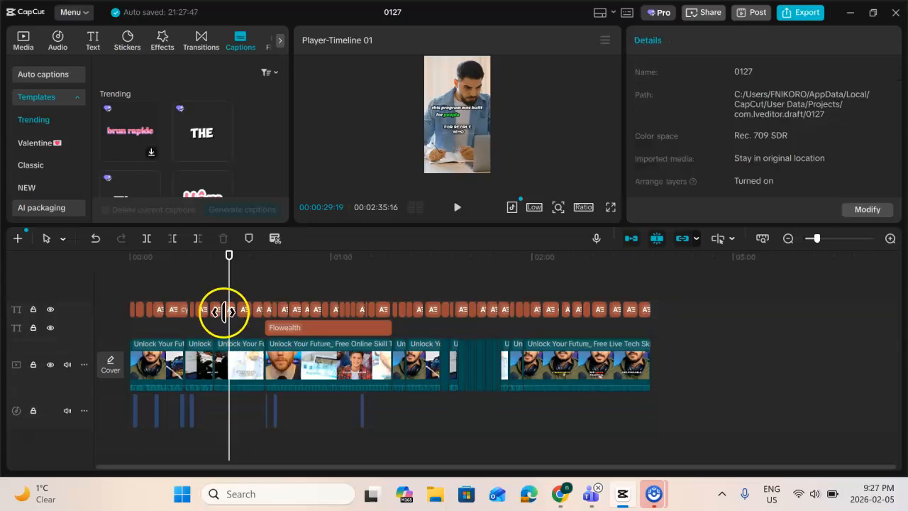
Apply the first multicoloured text template to all captions, starting from the "recordings and certificates are available" caption
{"action": "left_click", "coordinate": [213, 310]}
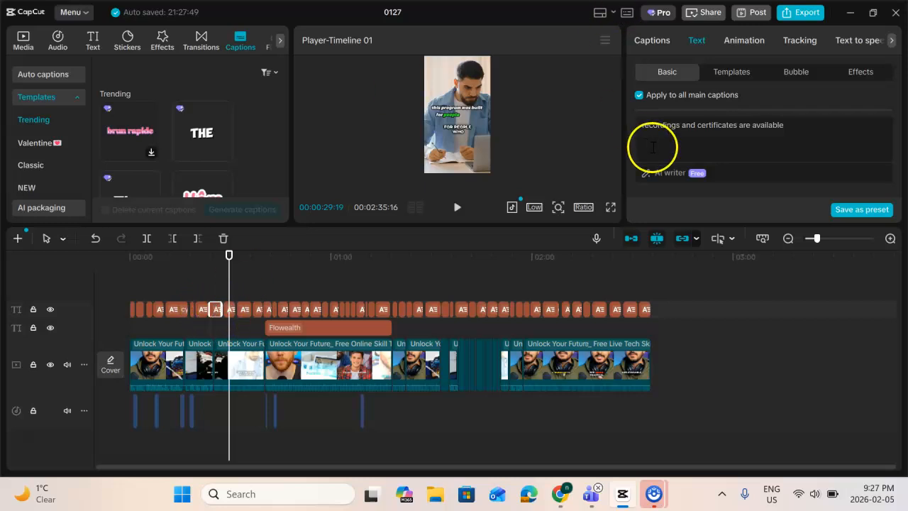
{"action": "left_click", "coordinate": [732, 73]}
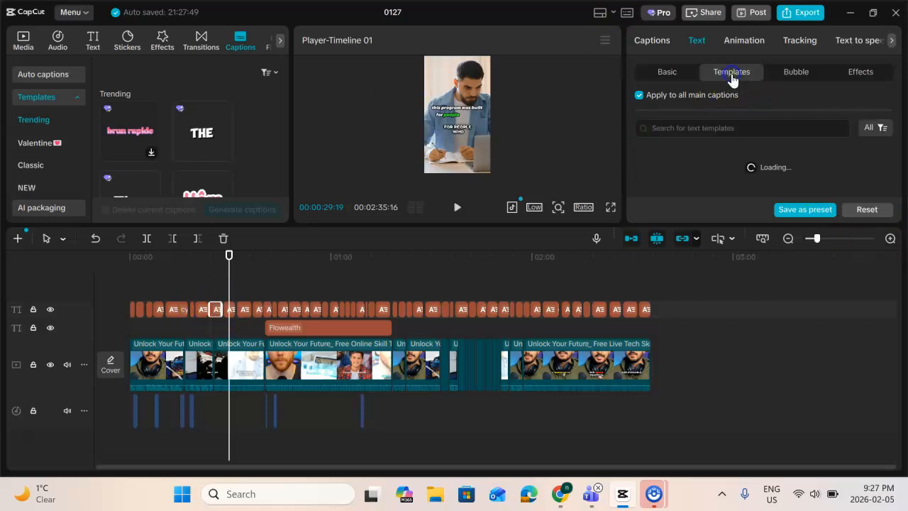
{"action": "scroll", "coordinate": [694, 195], "scroll_direction": "down", "scroll_amount": 2}
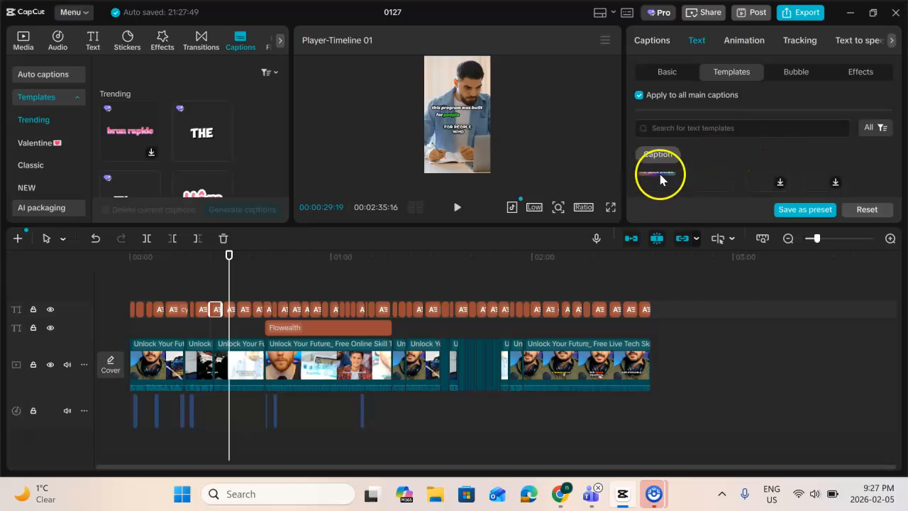
{"action": "left_click", "coordinate": [658, 180]}
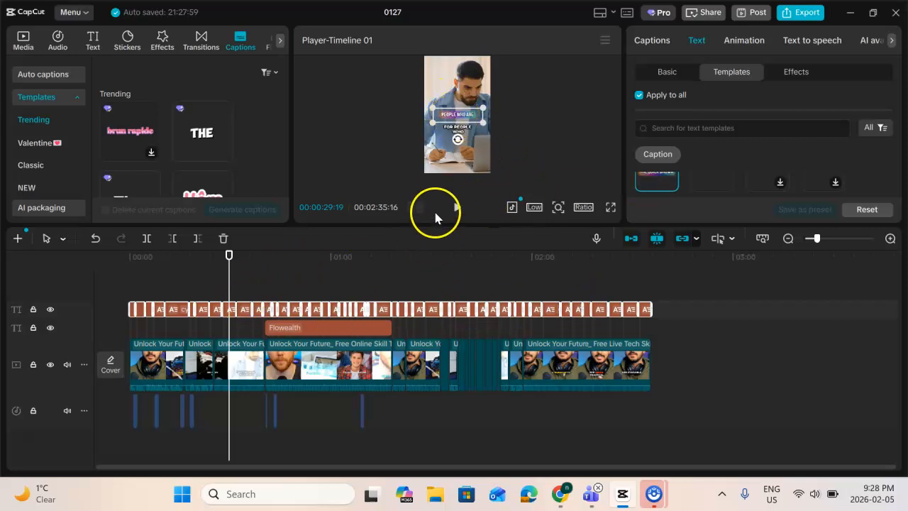
Enlarge the preview, switch all captions to the "BROWN" text template and play the video from 00:00:29:19
{"action": "left_click_drag", "start_coordinate": [435, 225], "coordinate": [433, 508]}
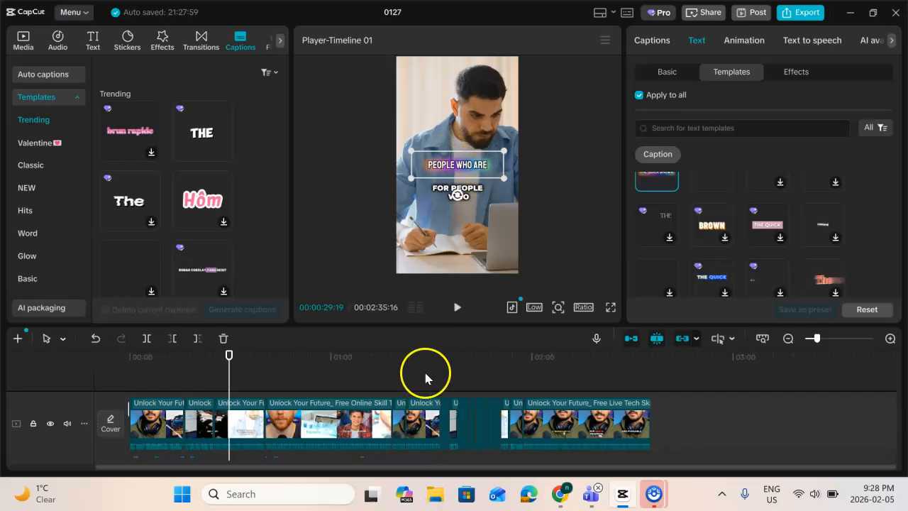
{"action": "left_click", "coordinate": [457, 307]}
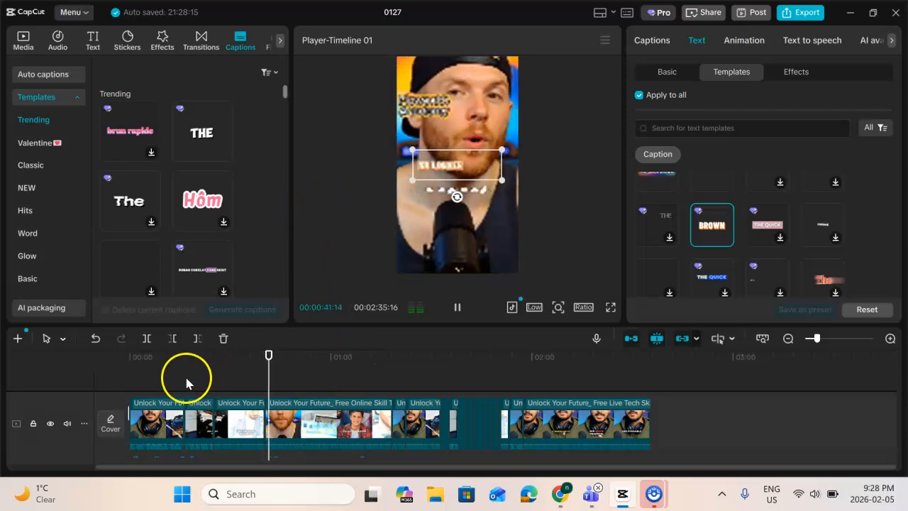
{"action": "key", "text": "space"}
{"action": "left_click", "coordinate": [326, 375]}
{"action": "left_click", "coordinate": [217, 308]}
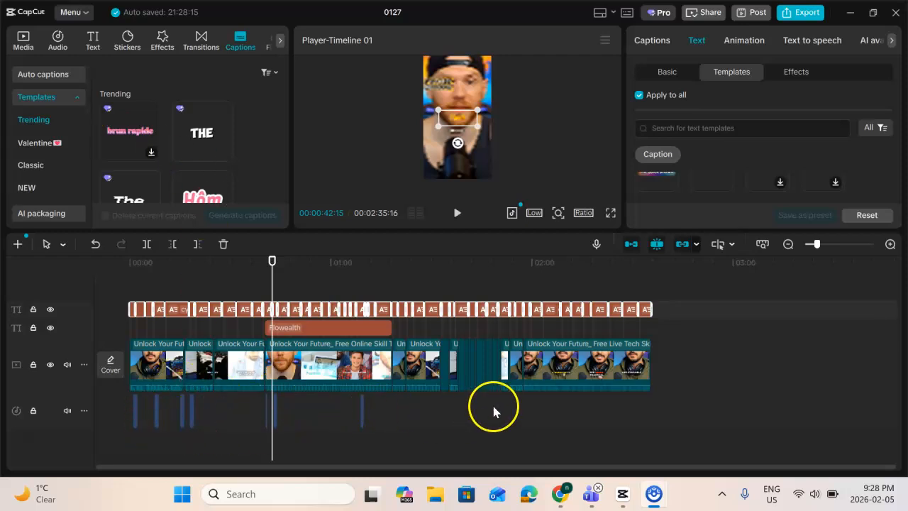
{"action": "left_click", "coordinate": [338, 387]}
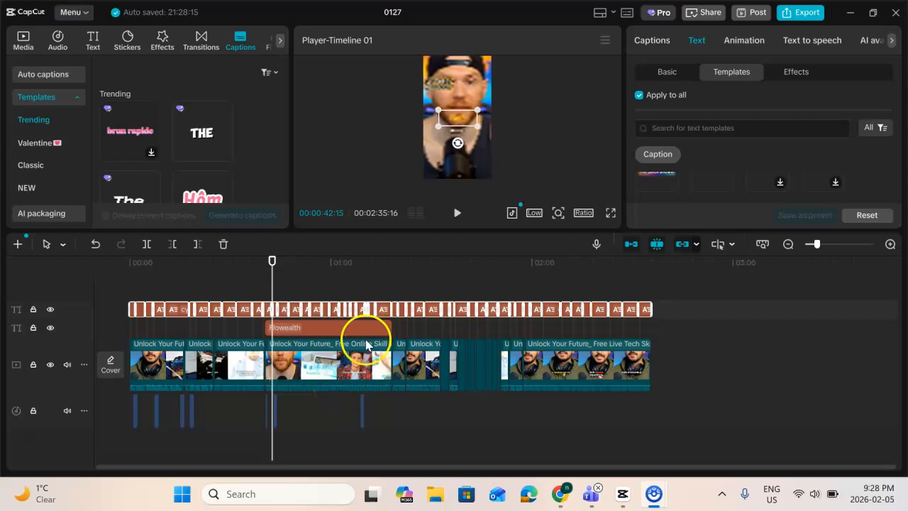
{"action": "left_click", "coordinate": [160, 367]}
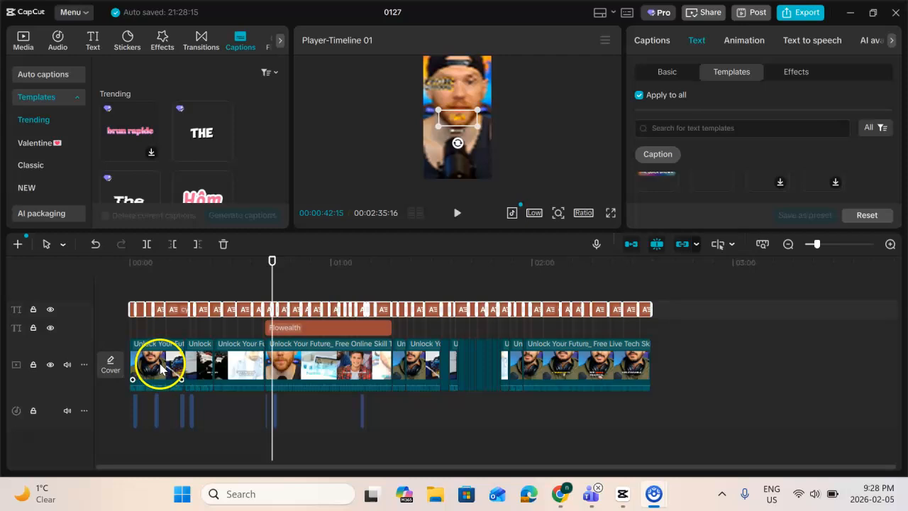
{"action": "left_click", "coordinate": [283, 365]}
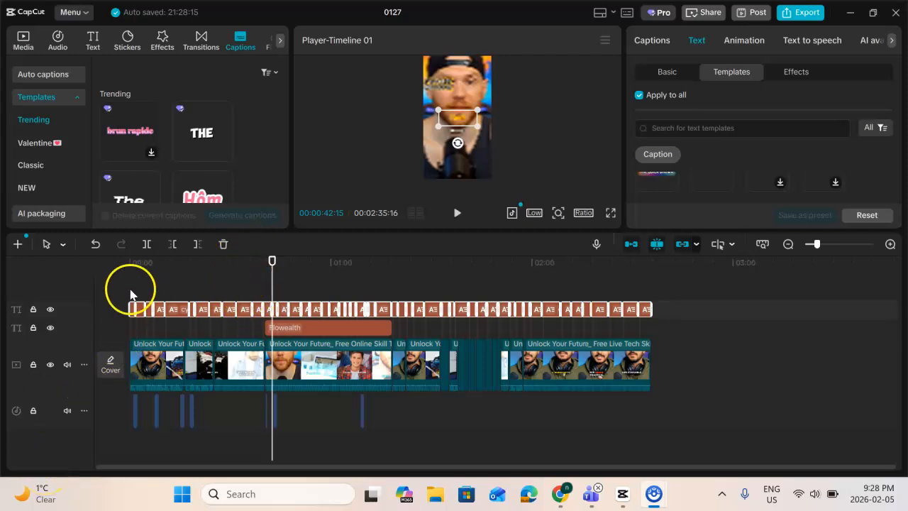
Mark the range's in point at 00:00:40:11, the start of the "Unlock Your Future_ Free Online Skill Training!" clip
{"action": "left_click", "coordinate": [314, 368]}
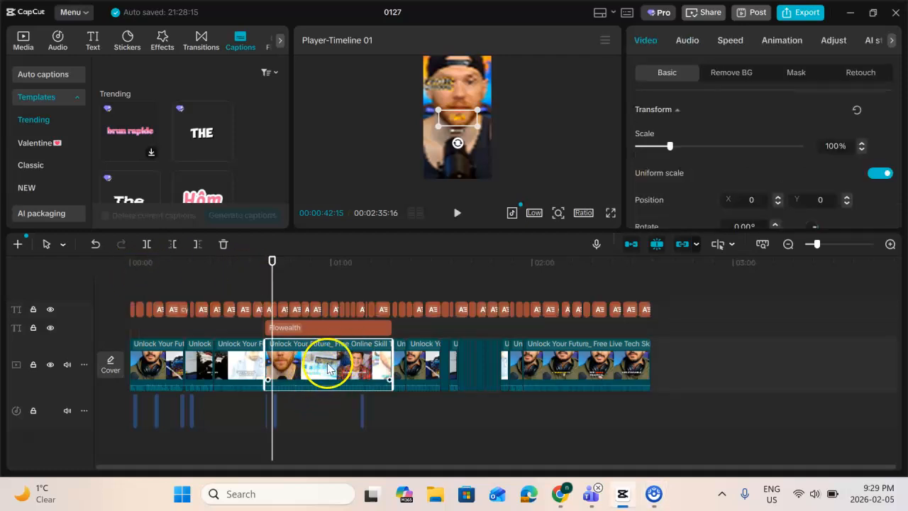
{"action": "scroll", "coordinate": [328, 361], "scroll_direction": "up", "scroll_amount": 5}
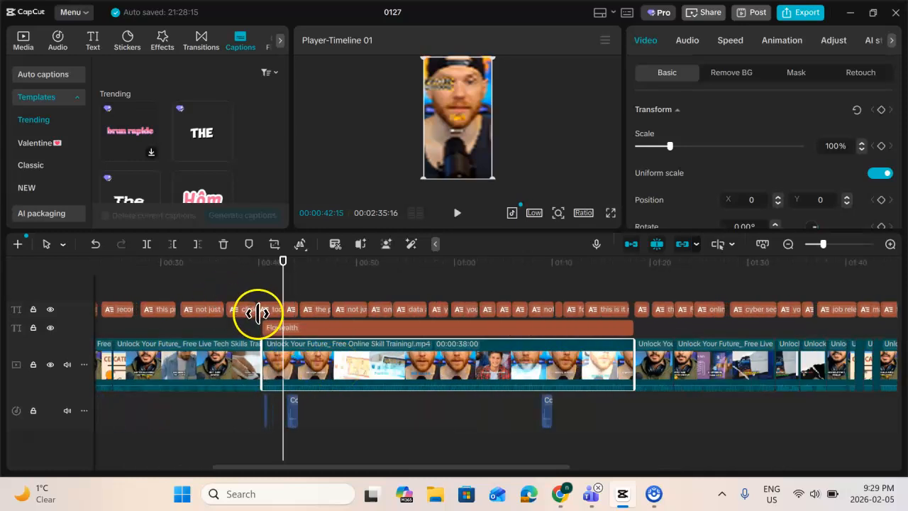
{"action": "left_click", "coordinate": [263, 267]}
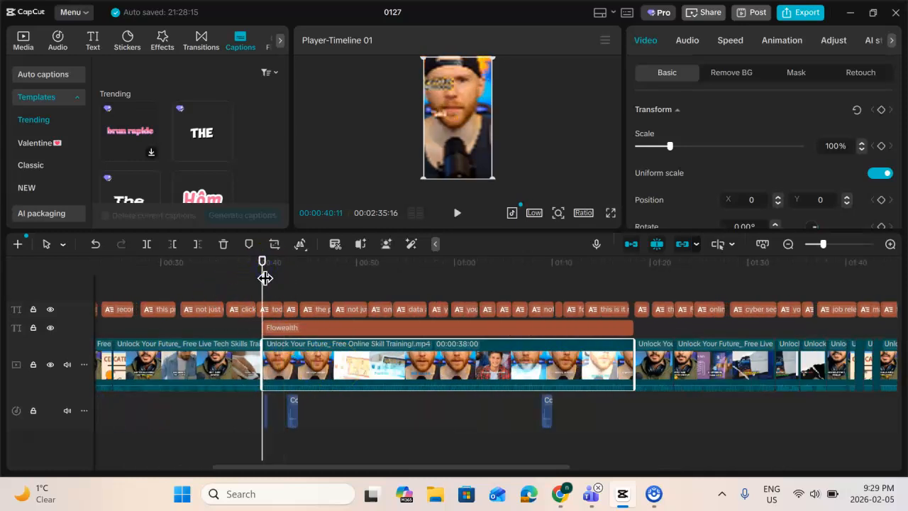
{"action": "left_click", "coordinate": [274, 276]}
{"action": "key", "text": "i"}
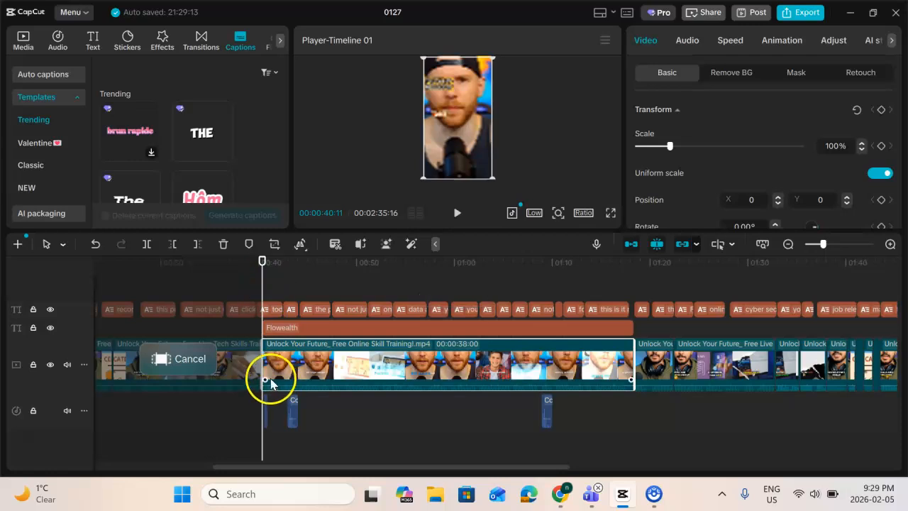
Check how the range's in point lines up with the start of the "Free Online Skill Training!" clip
{"action": "scroll", "coordinate": [265, 366], "scroll_direction": "up", "scroll_amount": 8}
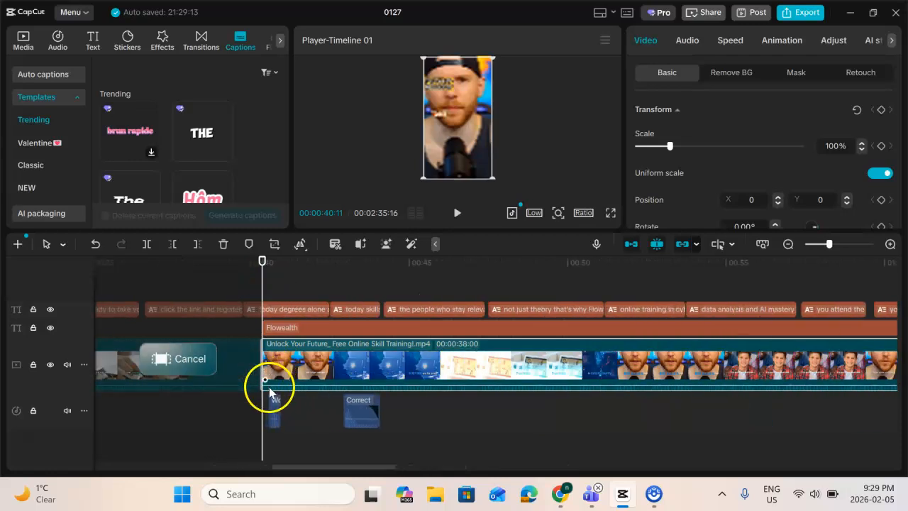
{"action": "scroll", "coordinate": [269, 383], "scroll_direction": "up", "scroll_amount": 5}
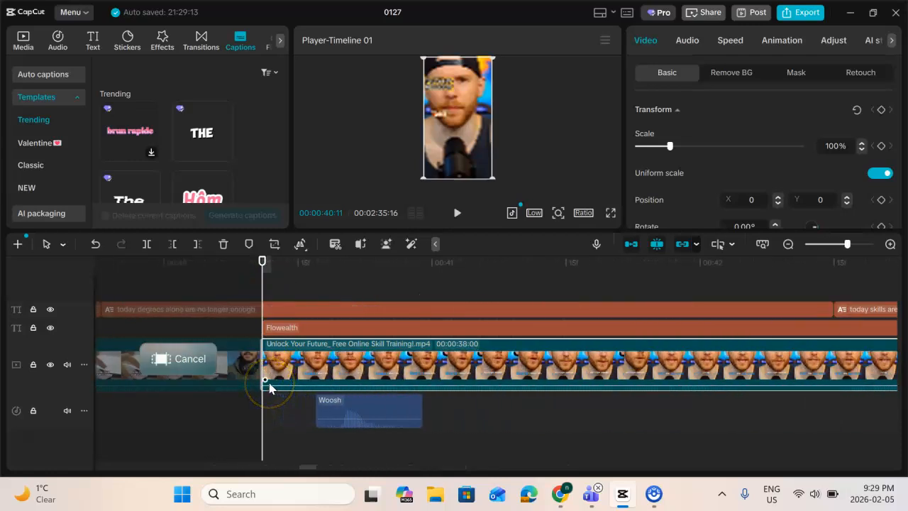
{"action": "left_click", "coordinate": [239, 278]}
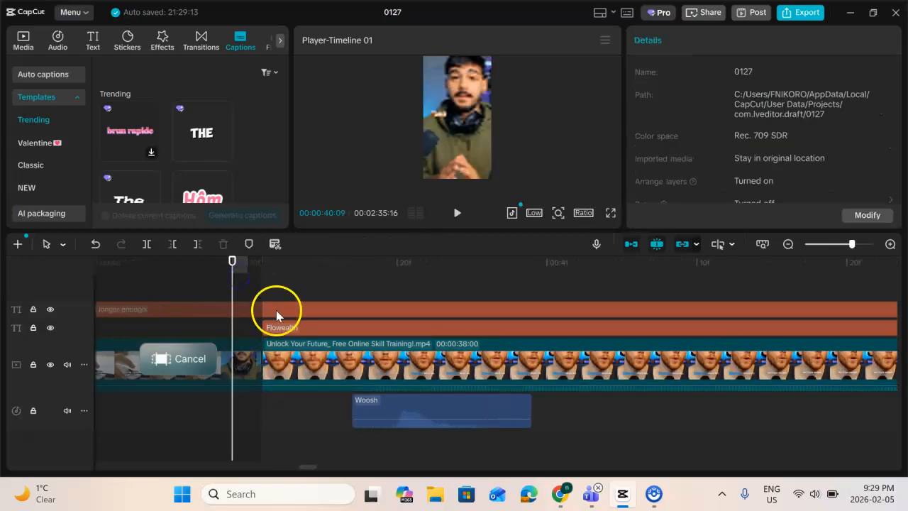
{"action": "left_click", "coordinate": [261, 268]}
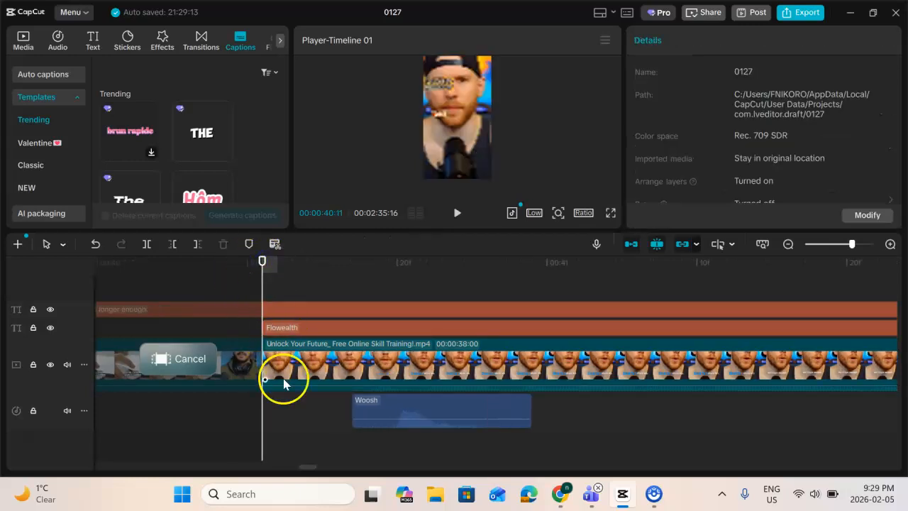
{"action": "scroll", "coordinate": [285, 354], "scroll_direction": "down", "scroll_amount": 3}
{"action": "scroll", "coordinate": [289, 365], "scroll_direction": "down", "scroll_amount": 3}
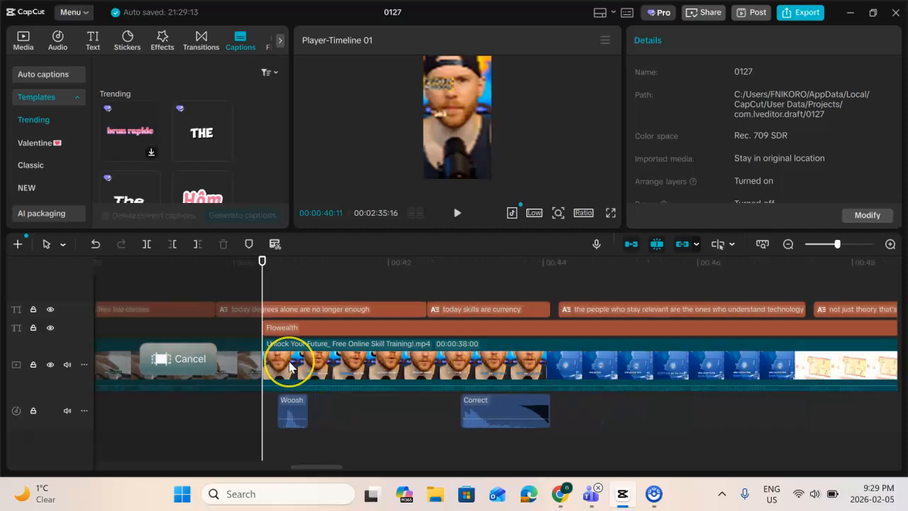
{"action": "scroll", "coordinate": [289, 368], "scroll_direction": "down", "scroll_amount": 1}
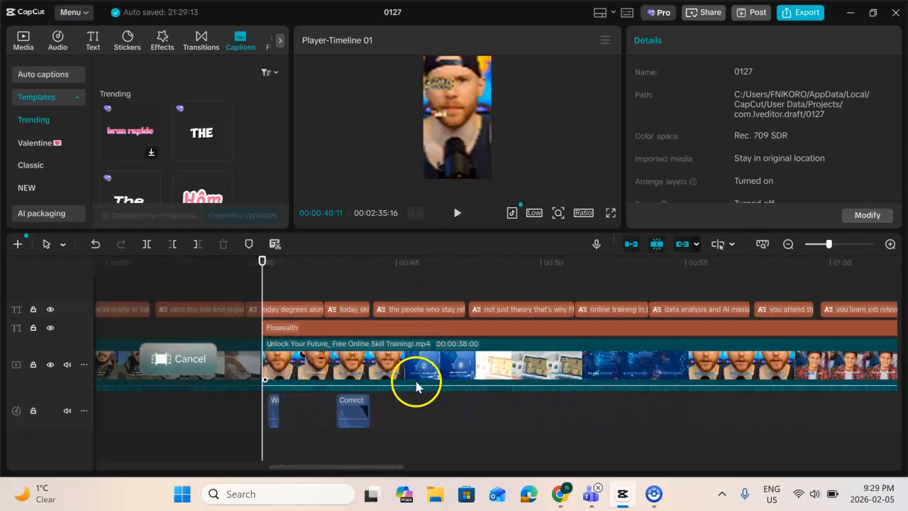
{"action": "scroll", "coordinate": [416, 378], "scroll_direction": "down", "scroll_amount": 3}
{"action": "scroll", "coordinate": [415, 381], "scroll_direction": "down", "scroll_amount": 3}
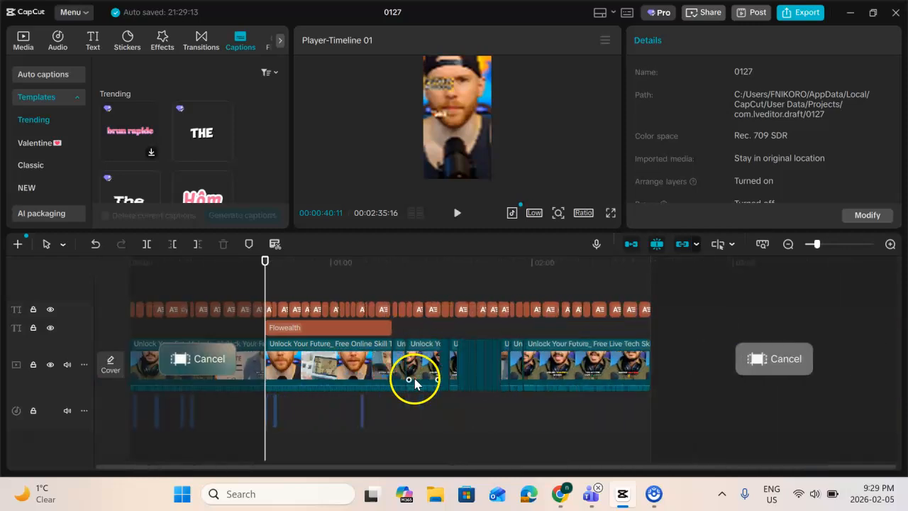
Mark the range's out point at 00:01:18:11, the end of the "Unlock Your Future_ Free Online Skill Training!" clip
{"action": "left_click", "coordinate": [391, 261]}
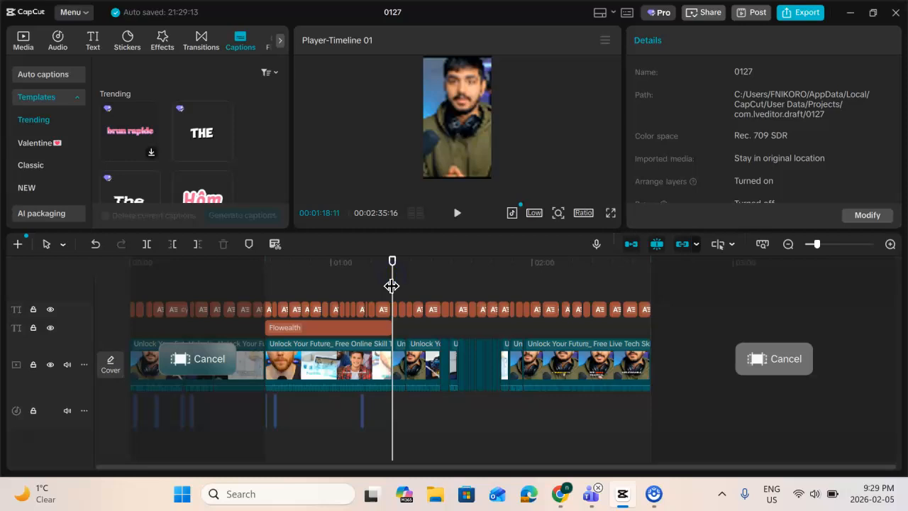
{"action": "left_click", "coordinate": [378, 372]}
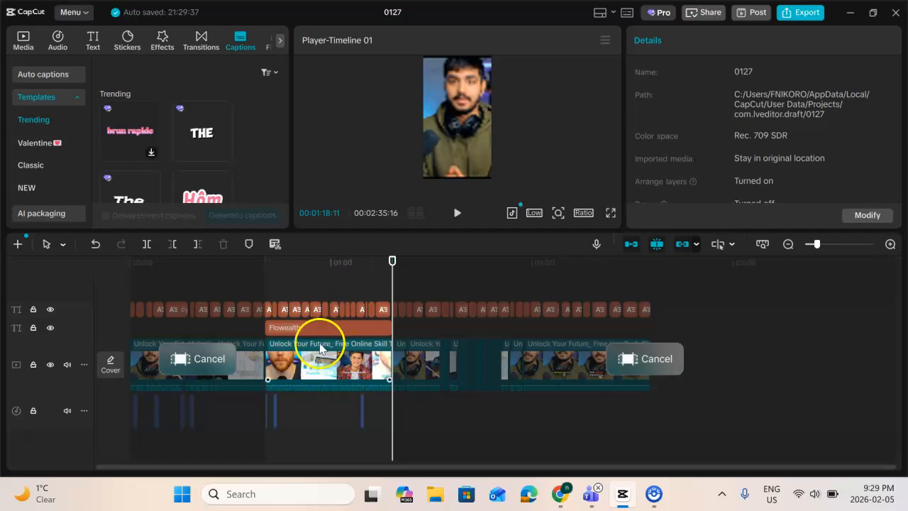
{"action": "scroll", "coordinate": [298, 307], "scroll_direction": "up", "scroll_amount": 2}
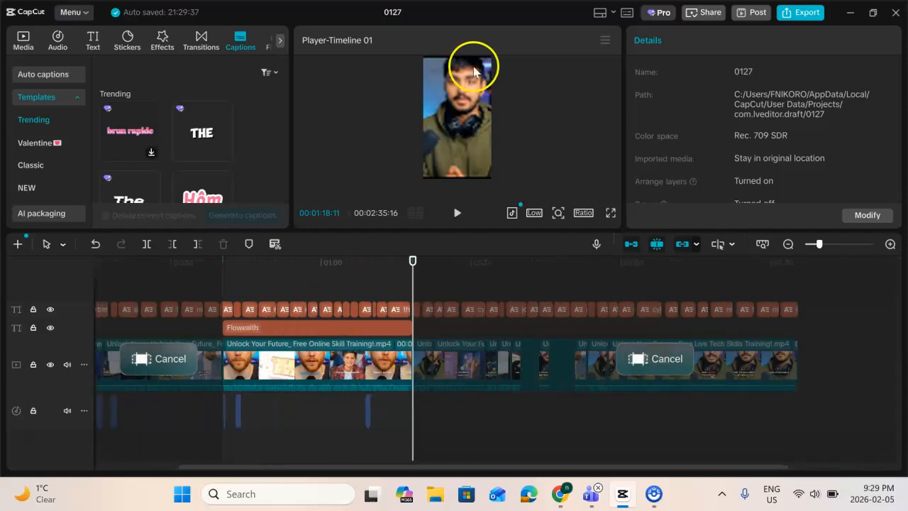
Check the export name, duration, size and video settings for the marked range, dismissing the security notification, and return to the timeline without exporting
{"action": "left_click", "coordinate": [806, 20]}
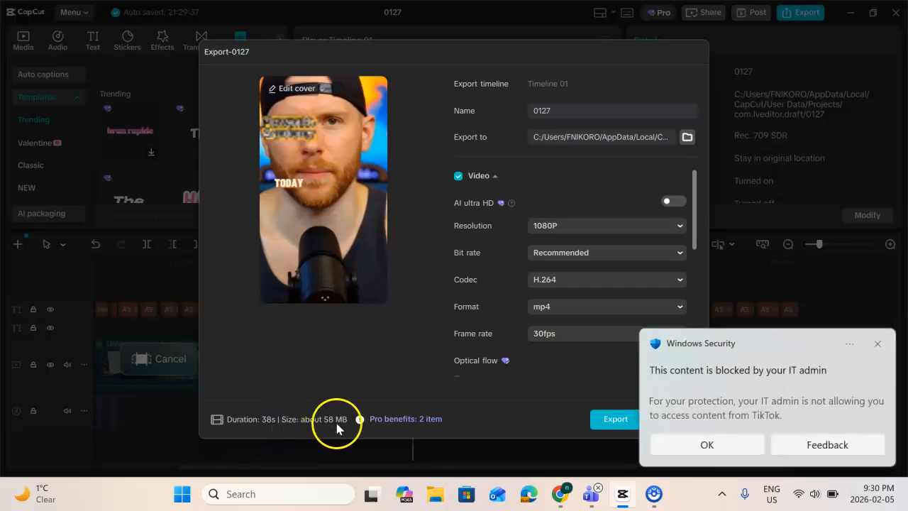
{"action": "left_click", "coordinate": [717, 444]}
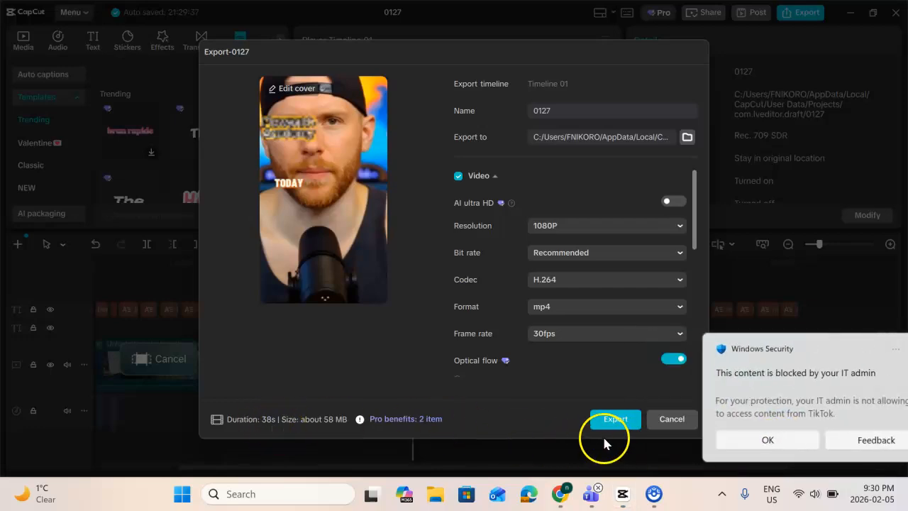
{"action": "left_click", "coordinate": [553, 111]}
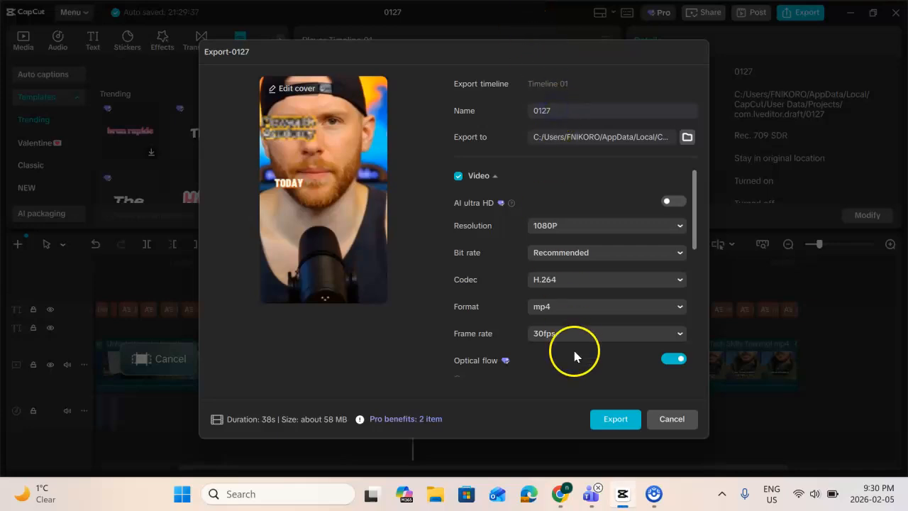
{"action": "left_click", "coordinate": [670, 421]}
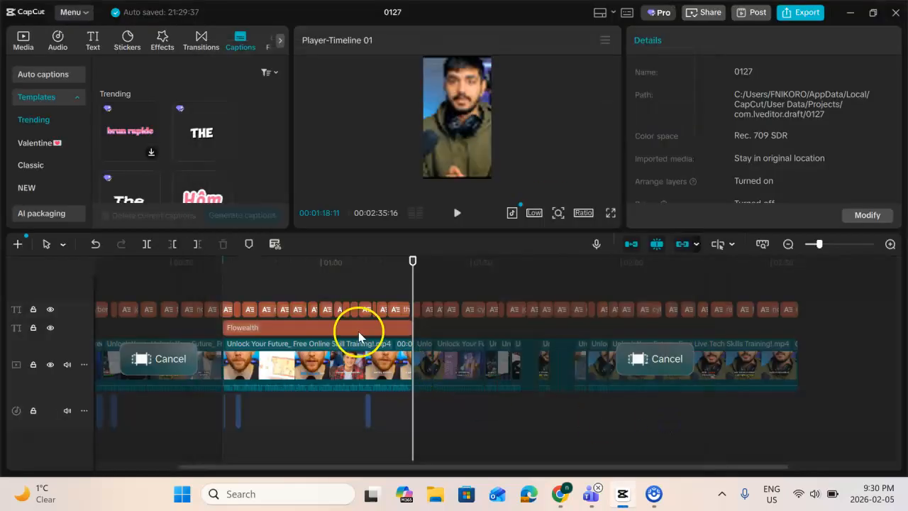